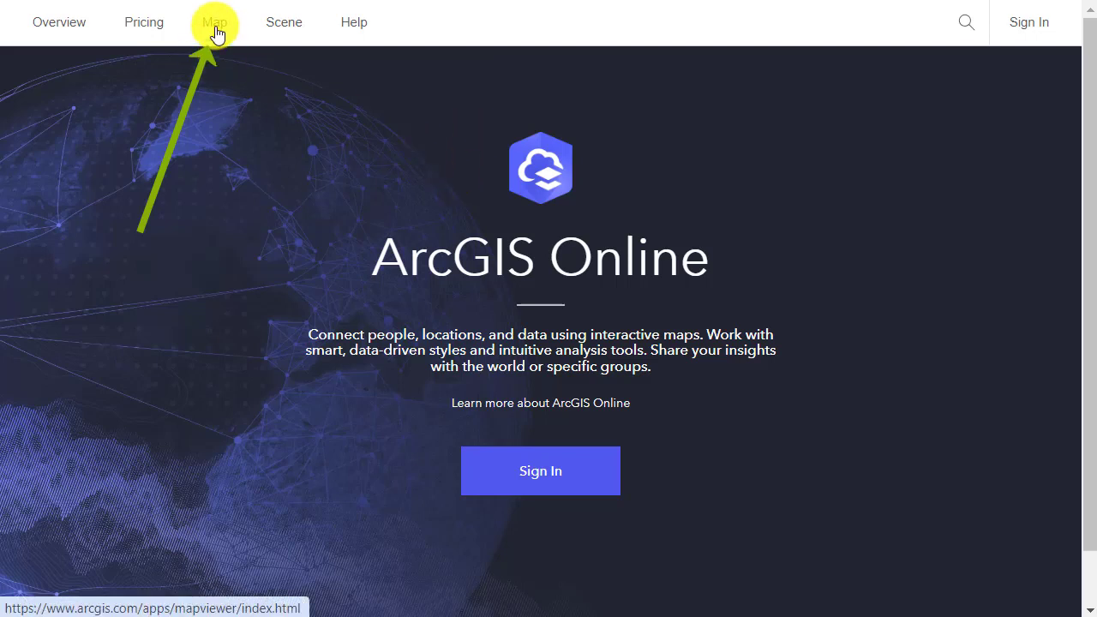
- Start a new untitled map in Map Viewer and bring up the Add layer options
click(216, 33)
click(22, 66)
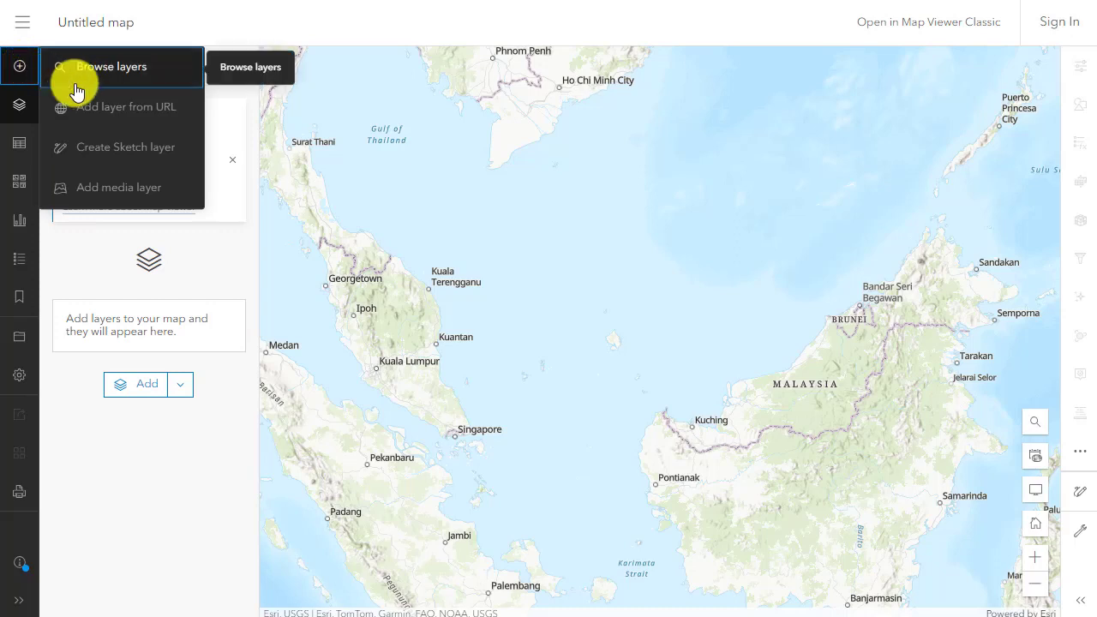
click(109, 112)
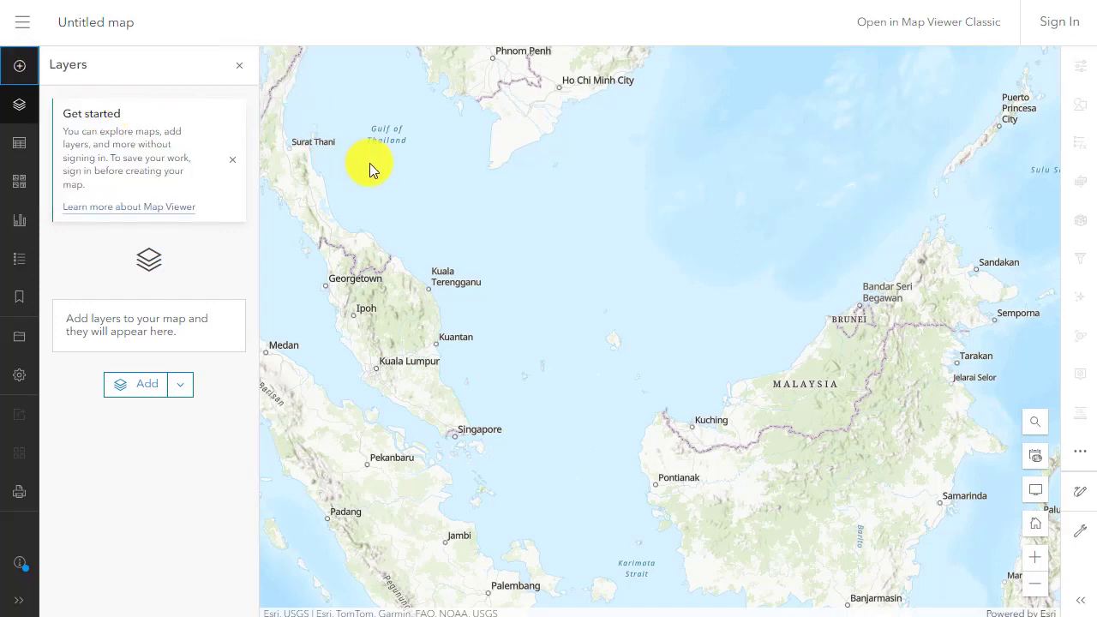
click(23, 66)
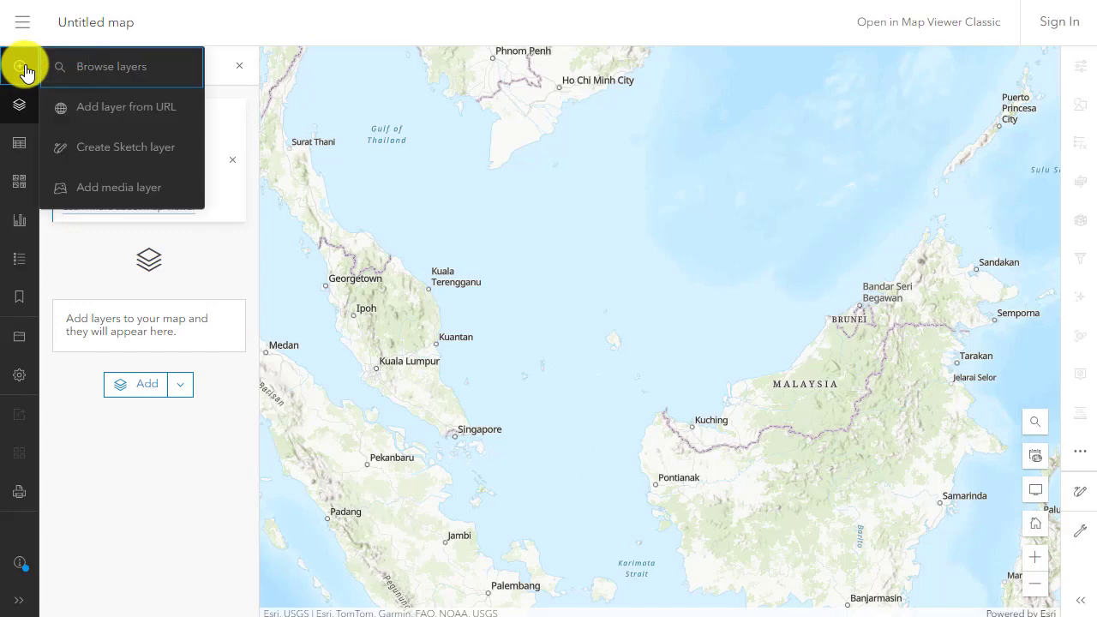
- Add the litter counts CSV from its web URL as a CSV layer, keeping the suggested fields
click(110, 114)
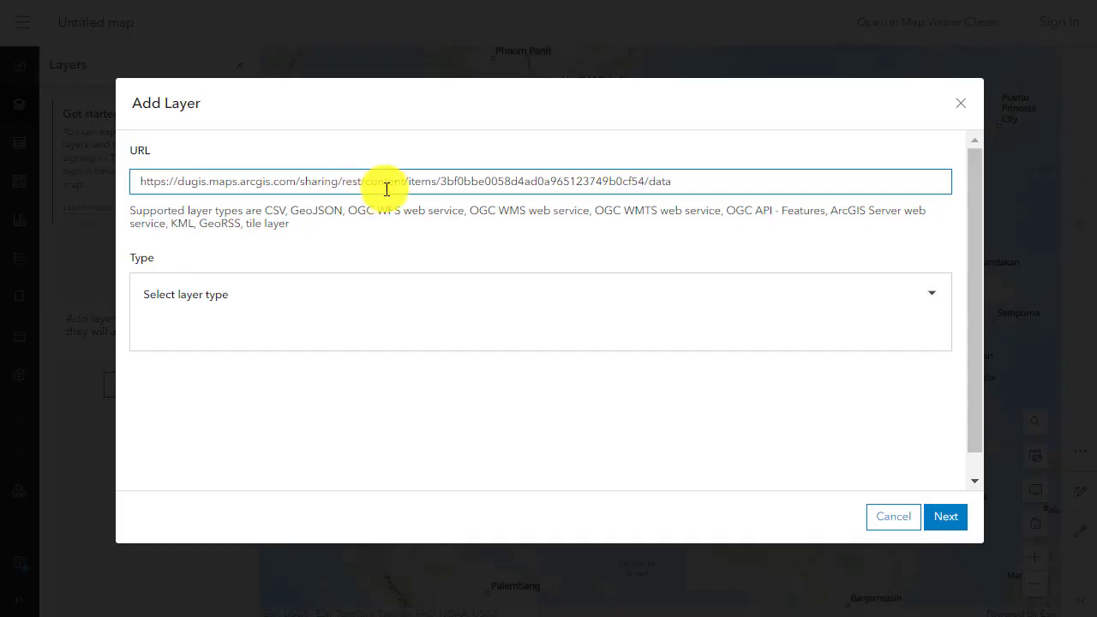
click(646, 307)
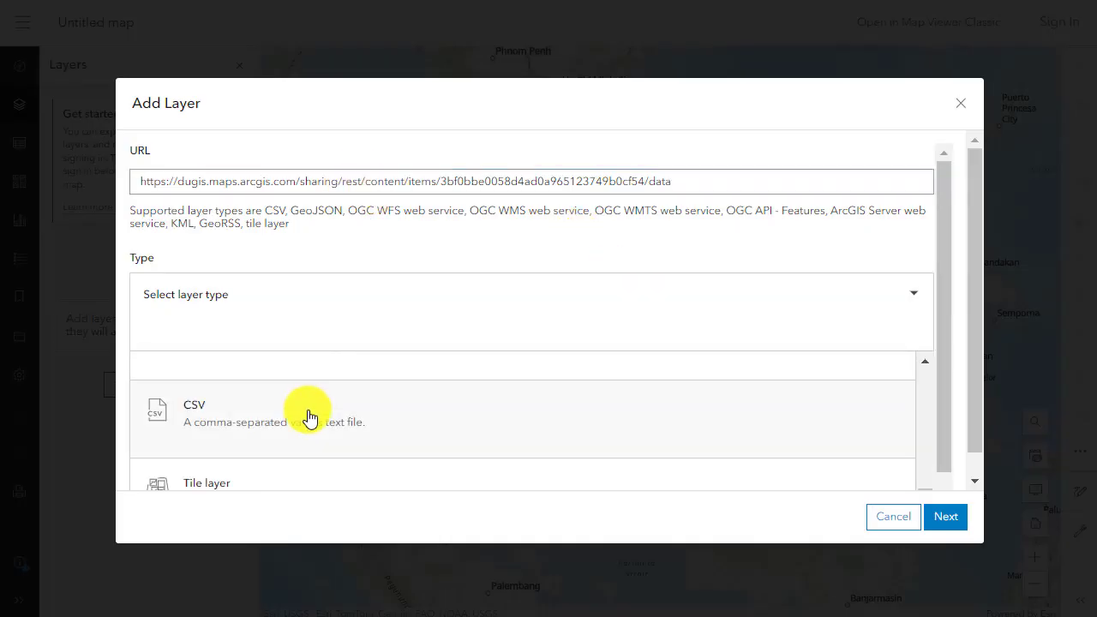
click(306, 416)
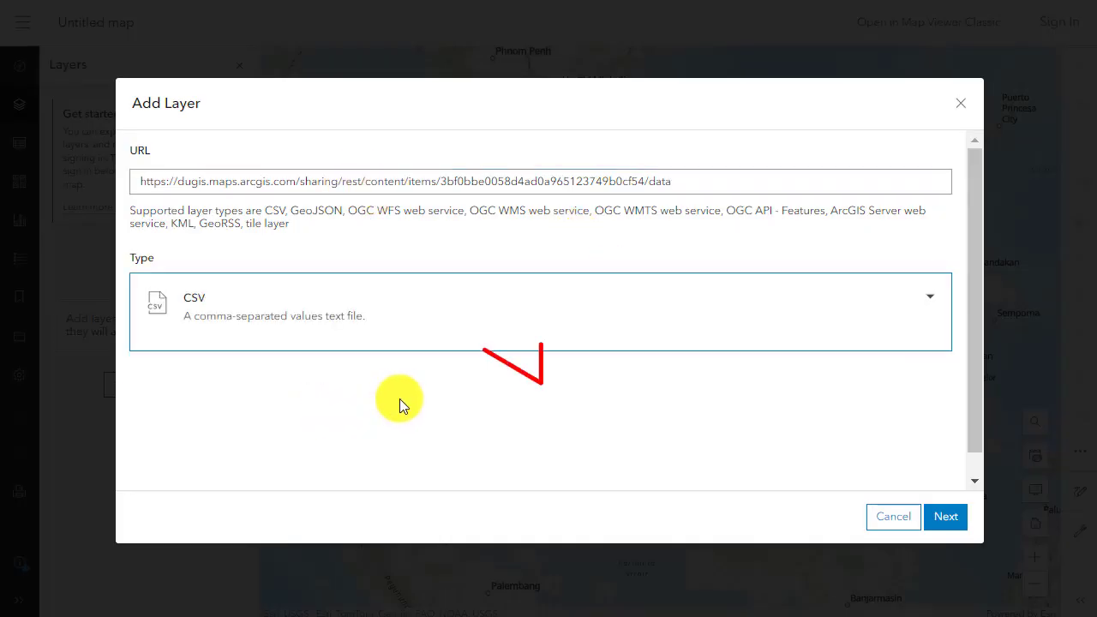
click(946, 517)
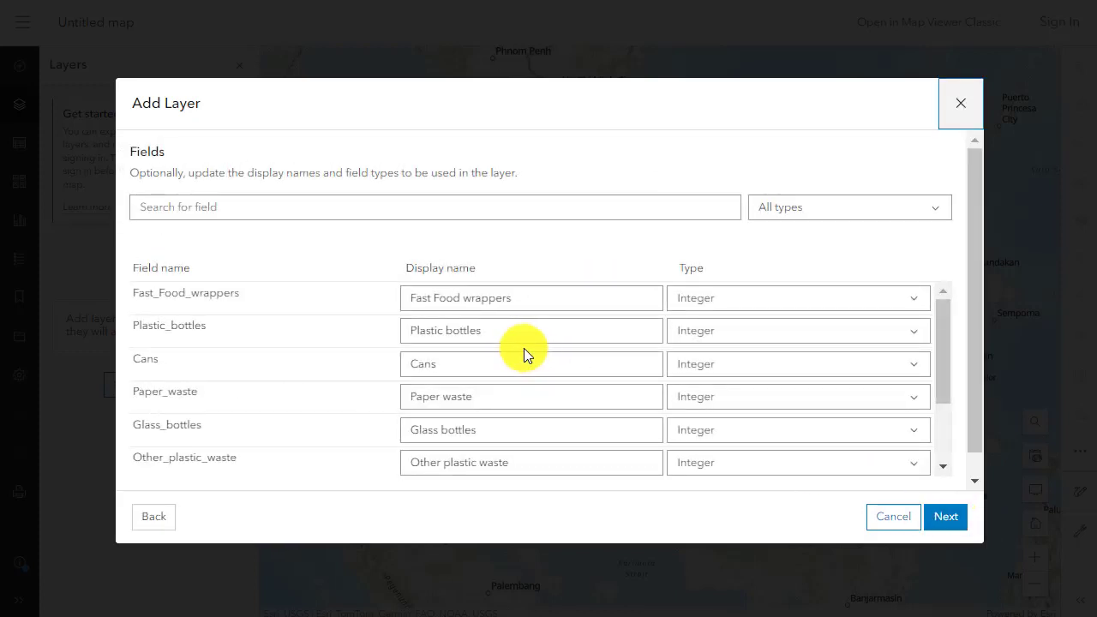
scroll(523, 348, down, 2)
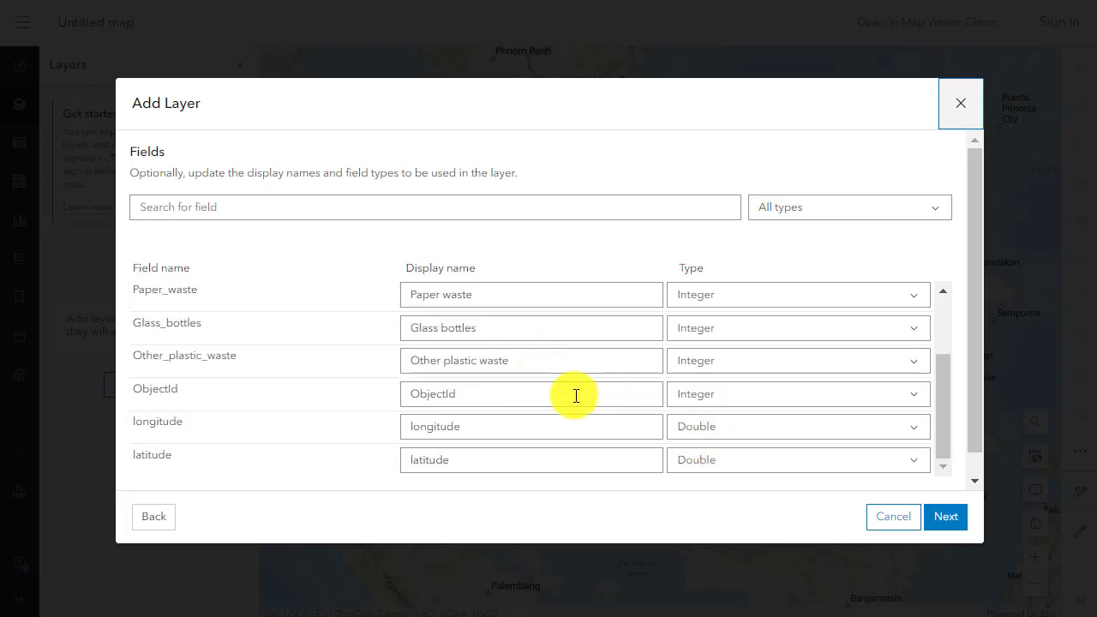
scroll(576, 395, up, 2)
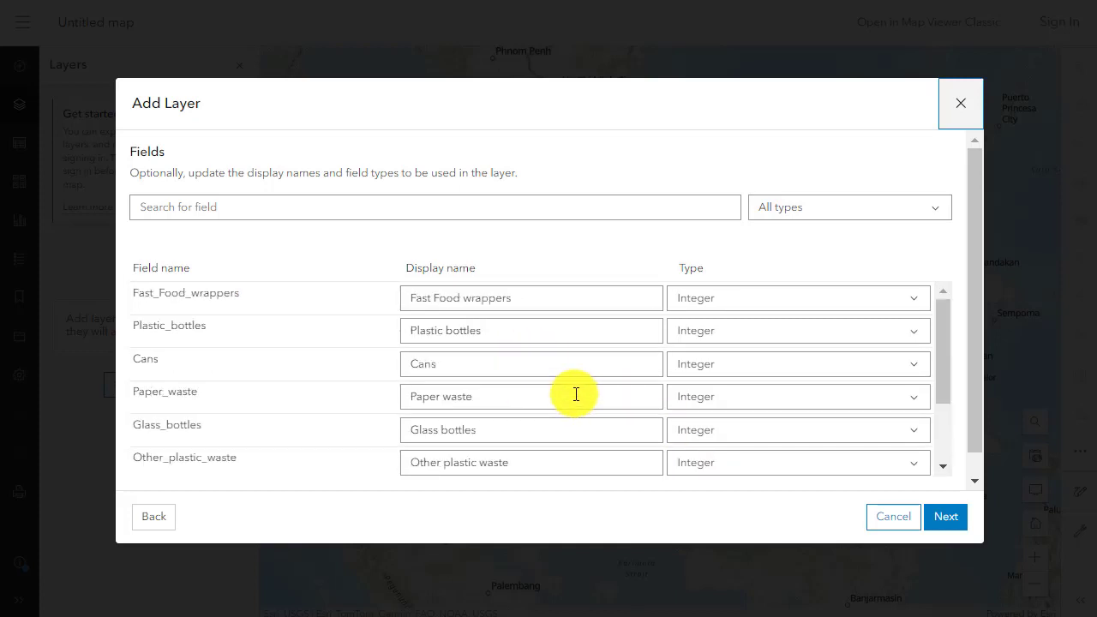
scroll(576, 394, down, 2)
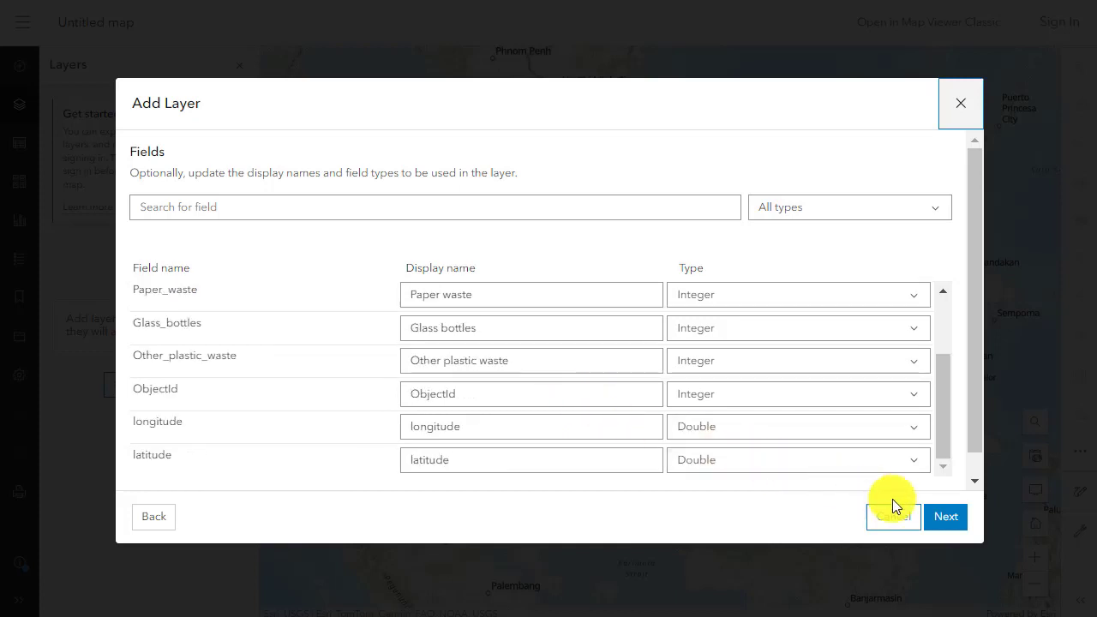
click(943, 518)
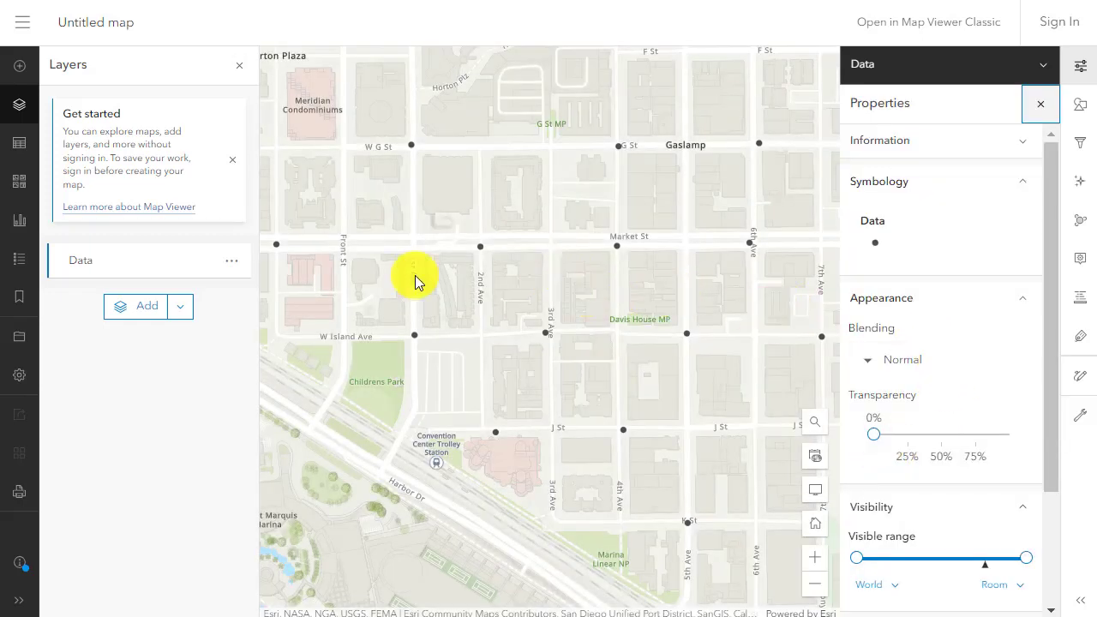
- View the Data layer's 15-record attribute table sorted by Fast Food wrappers descending, then close it
click(231, 262)
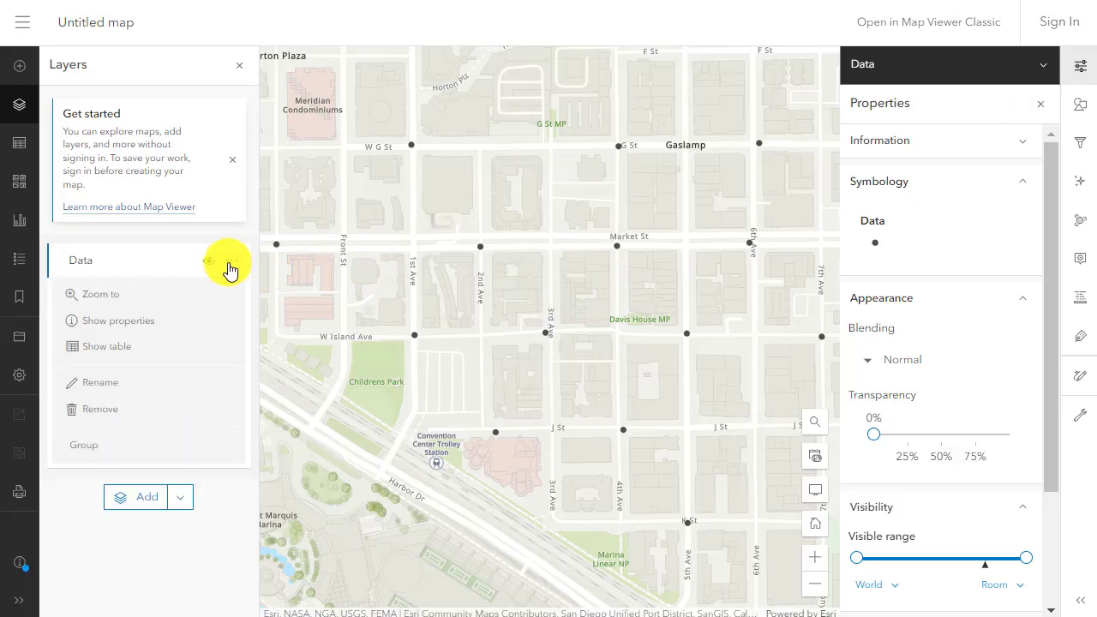
click(120, 349)
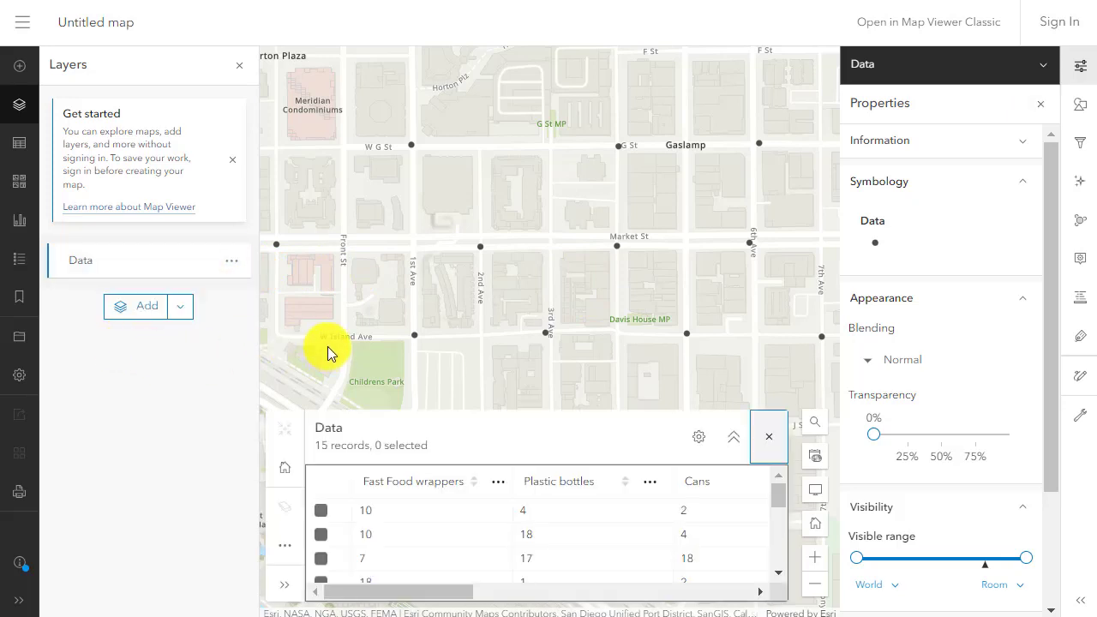
click(733, 437)
drag(404, 593, 674, 608)
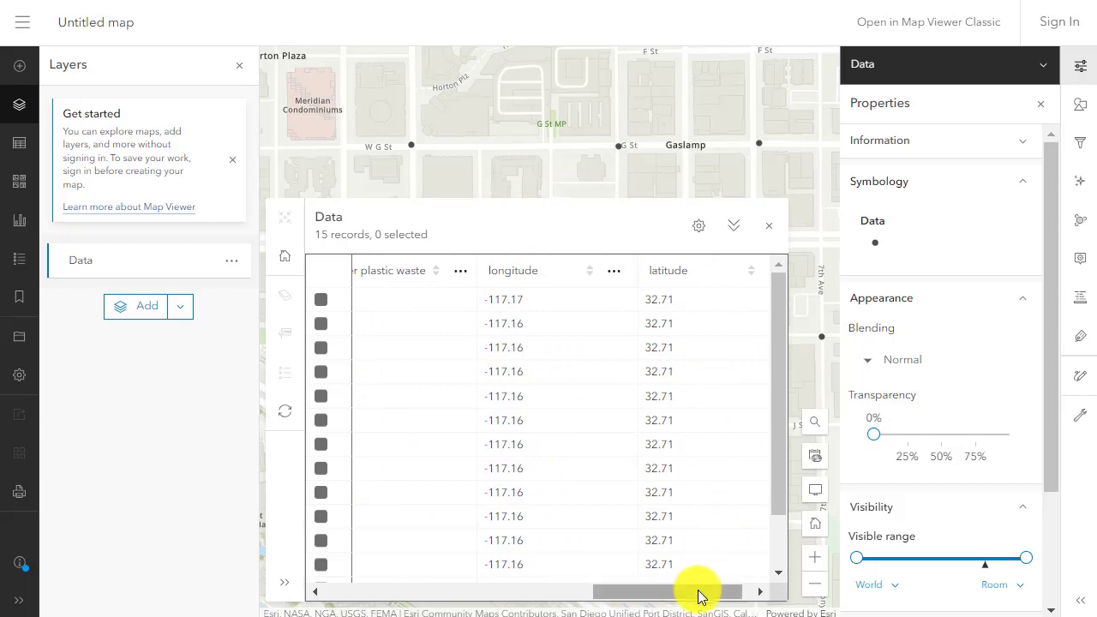
drag(697, 591, 403, 567)
click(424, 268)
click(424, 268)
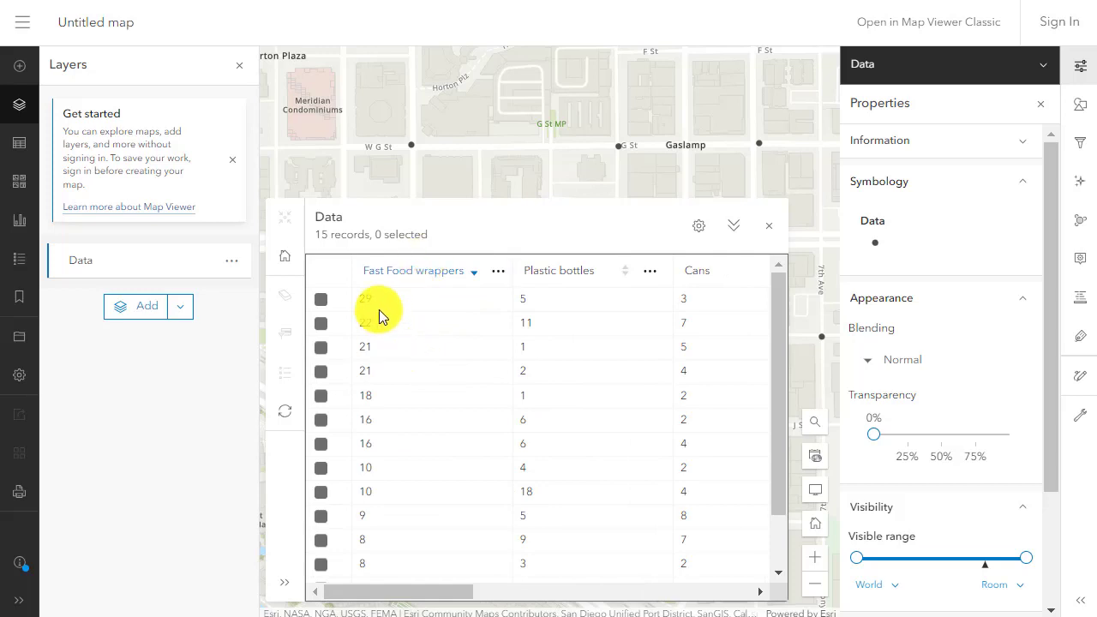
click(771, 227)
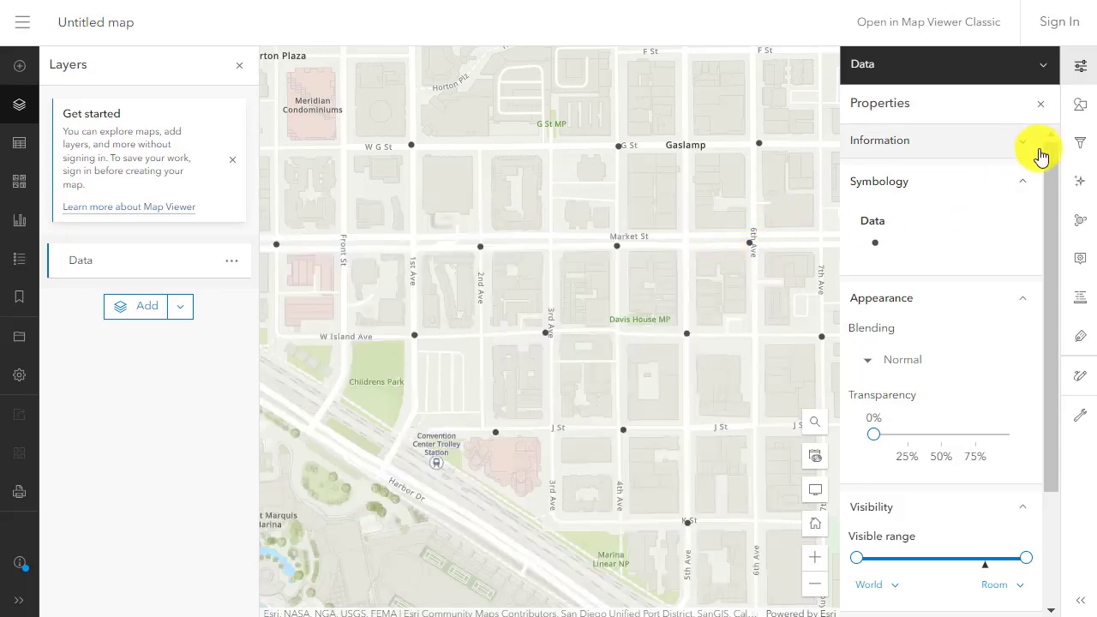
- Style the Data layer points using the Fast Food wrappers field
click(1079, 103)
click(911, 257)
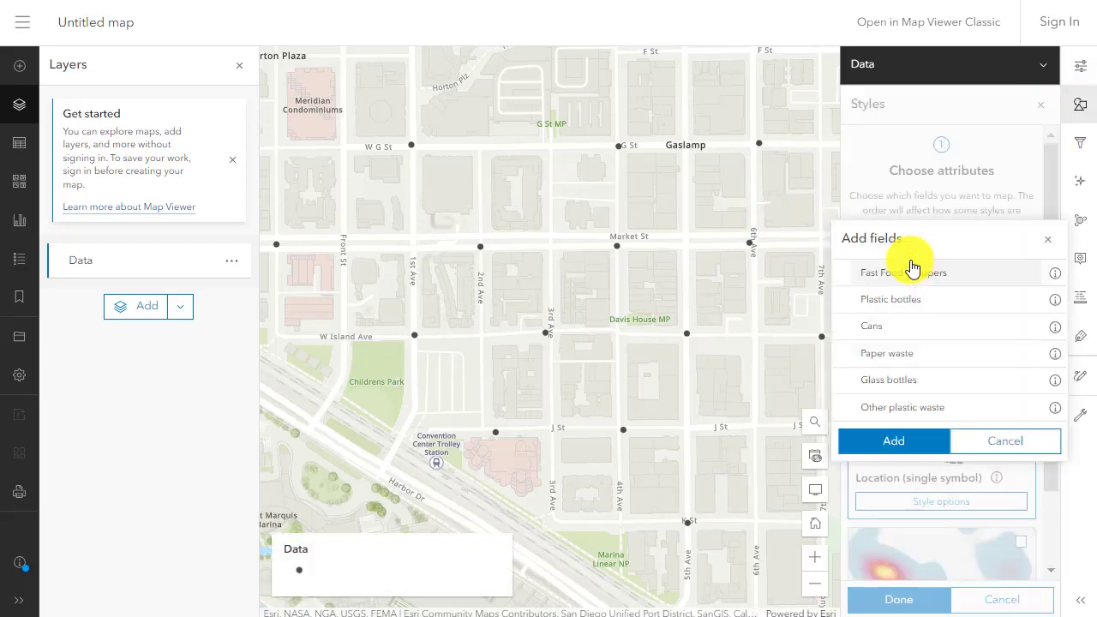
click(911, 276)
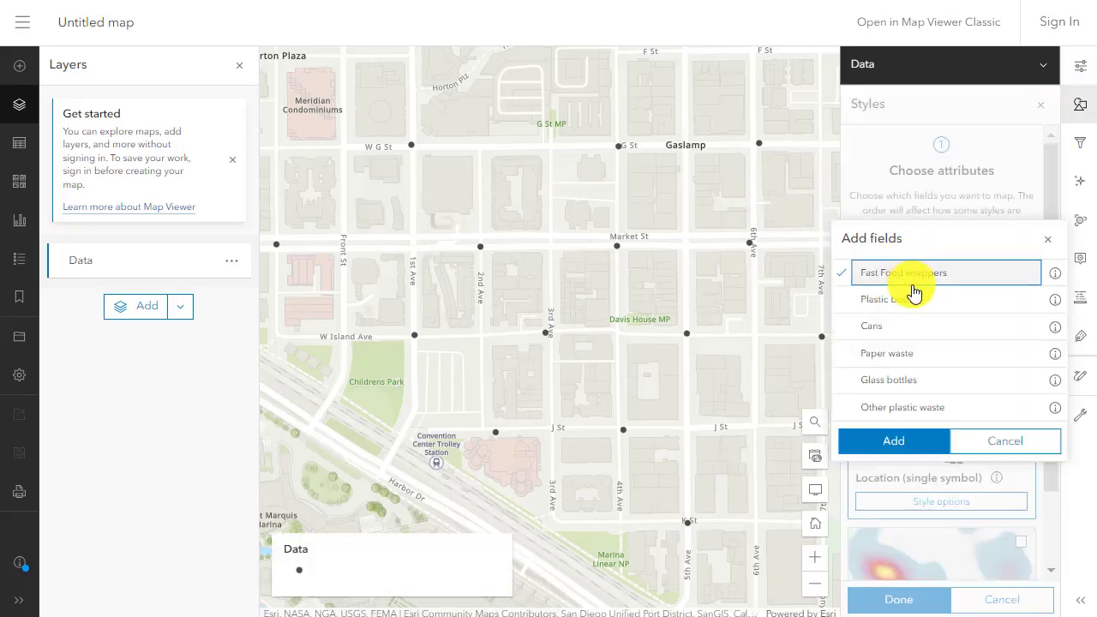
click(910, 443)
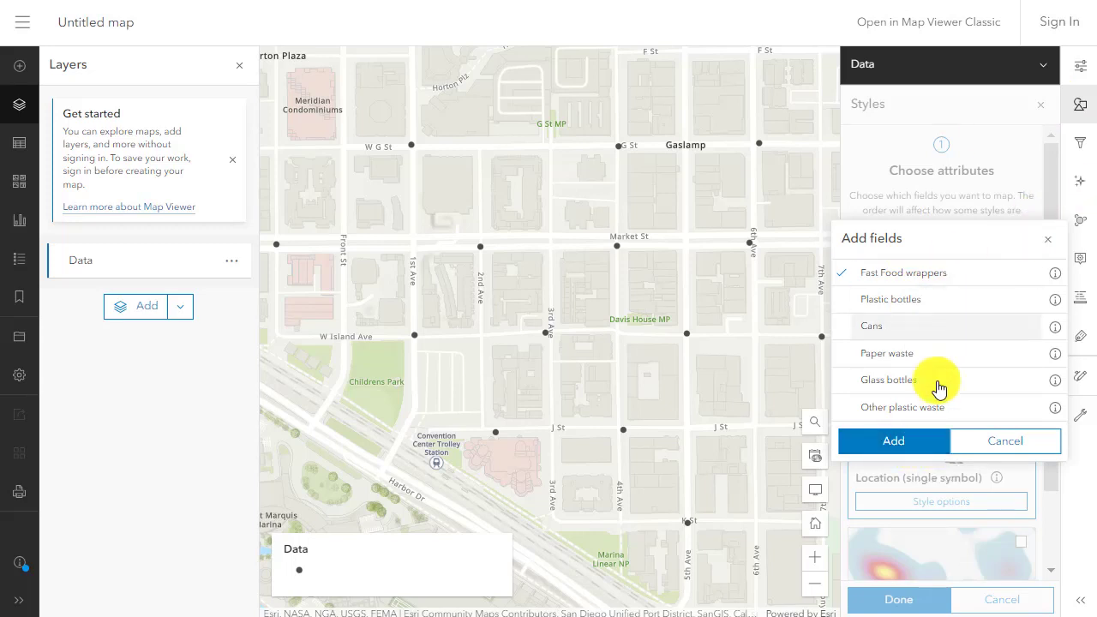
click(910, 439)
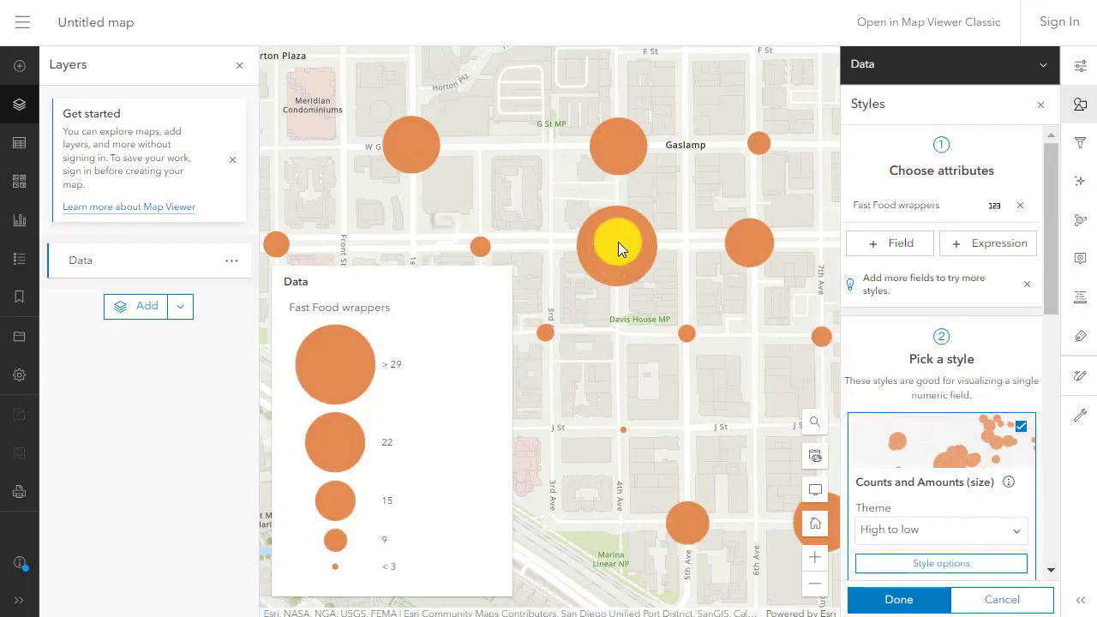
- Apply the Counts and Amounts size style and show the map legend
click(617, 246)
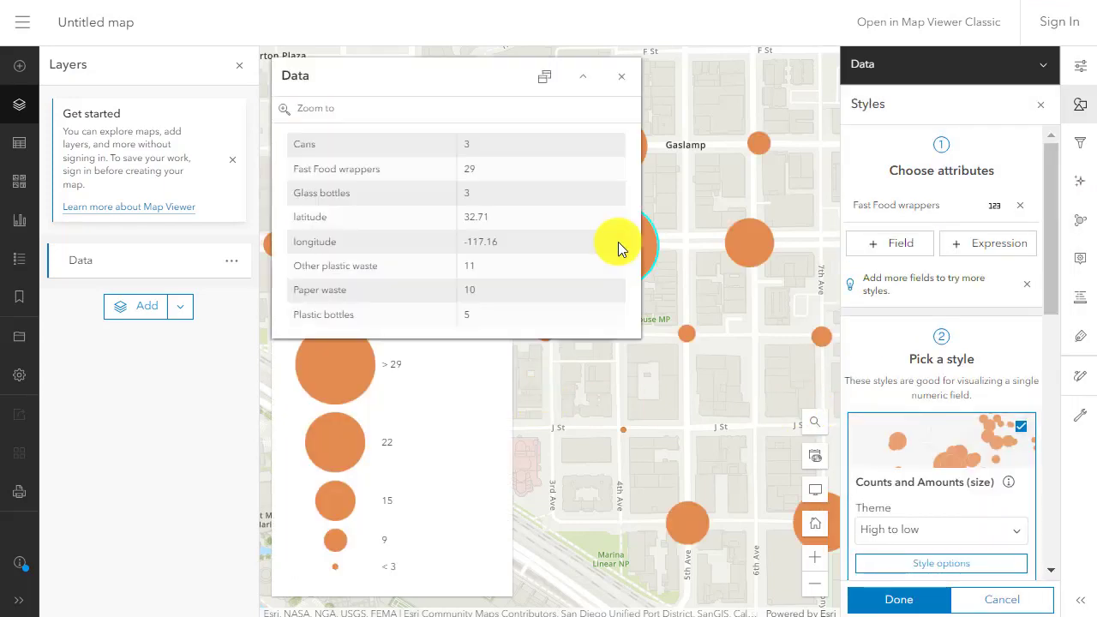
click(623, 77)
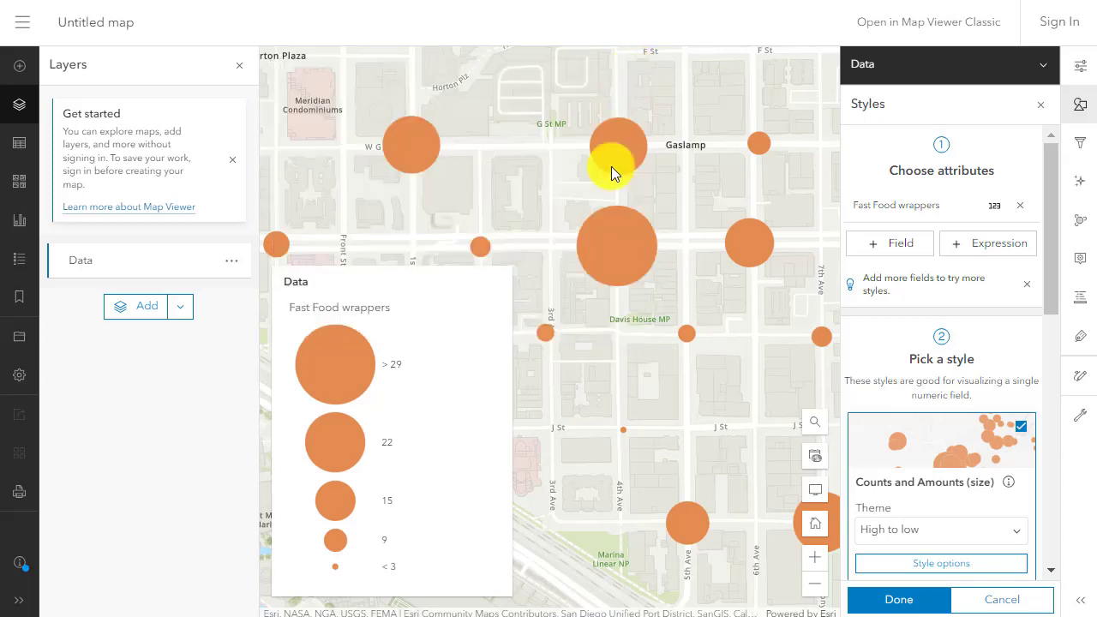
click(896, 599)
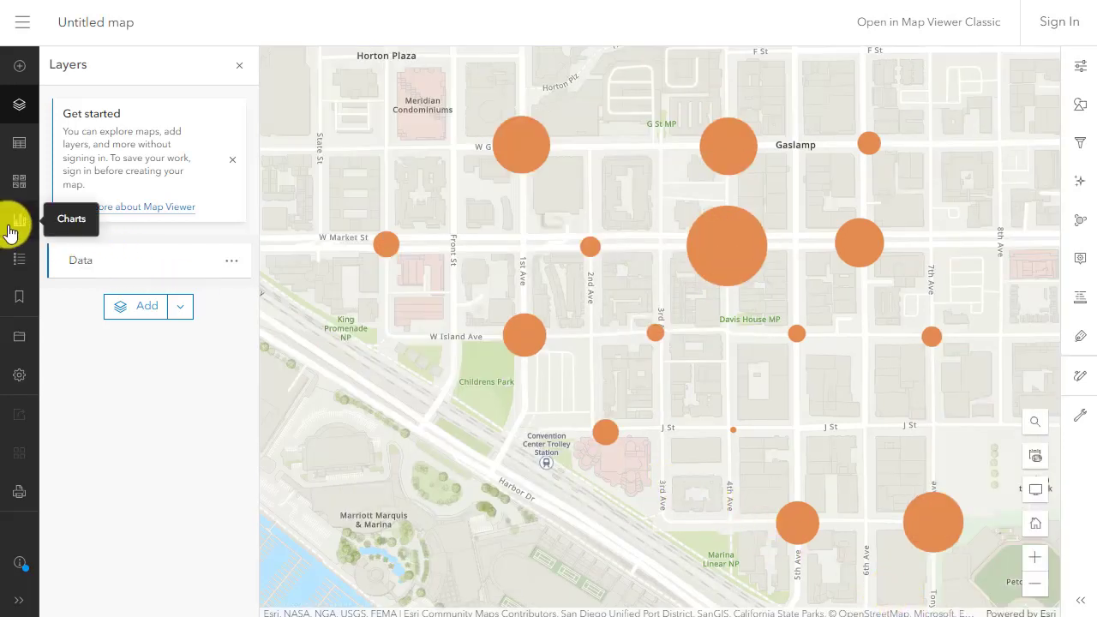
click(19, 260)
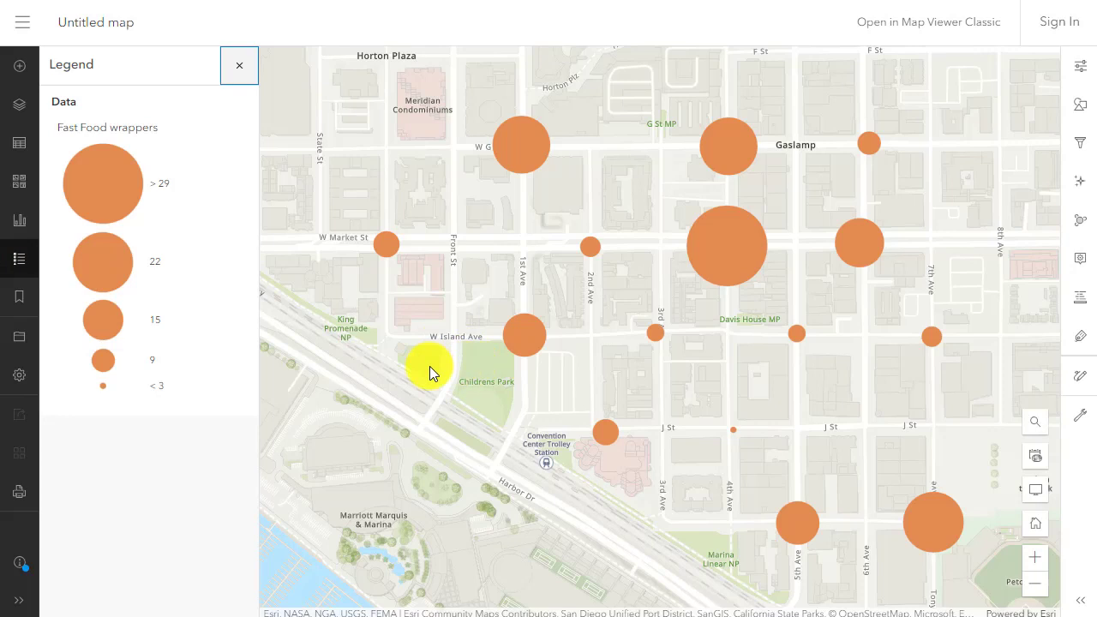
click(1079, 117)
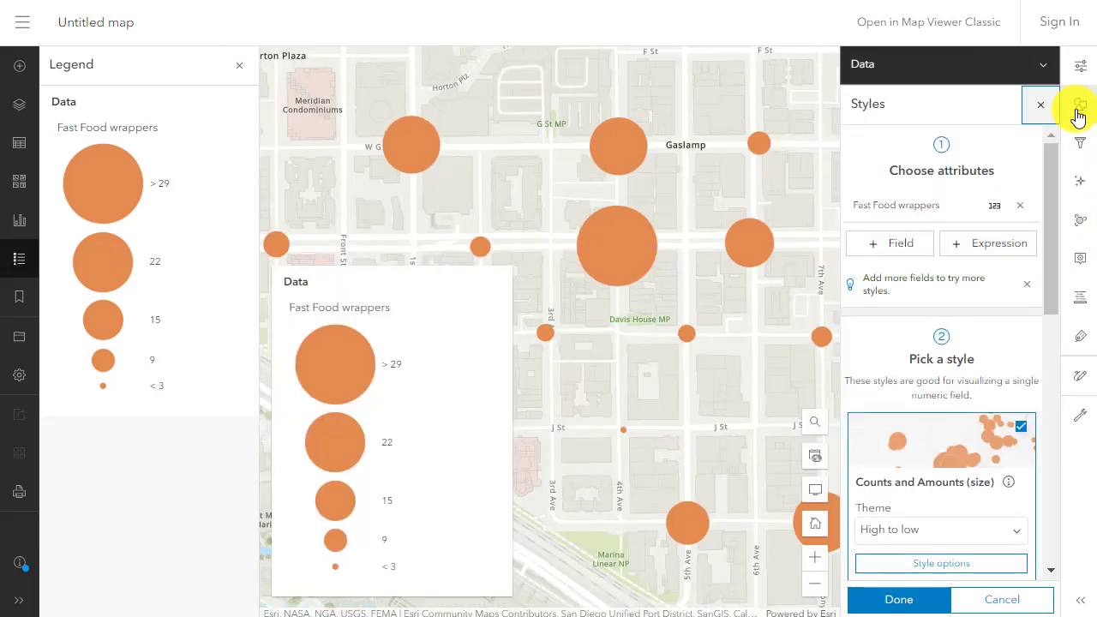
- Add Plastic bottles, Cans, Paper waste, Glass bottles and Other plastic waste fields to the style
click(902, 247)
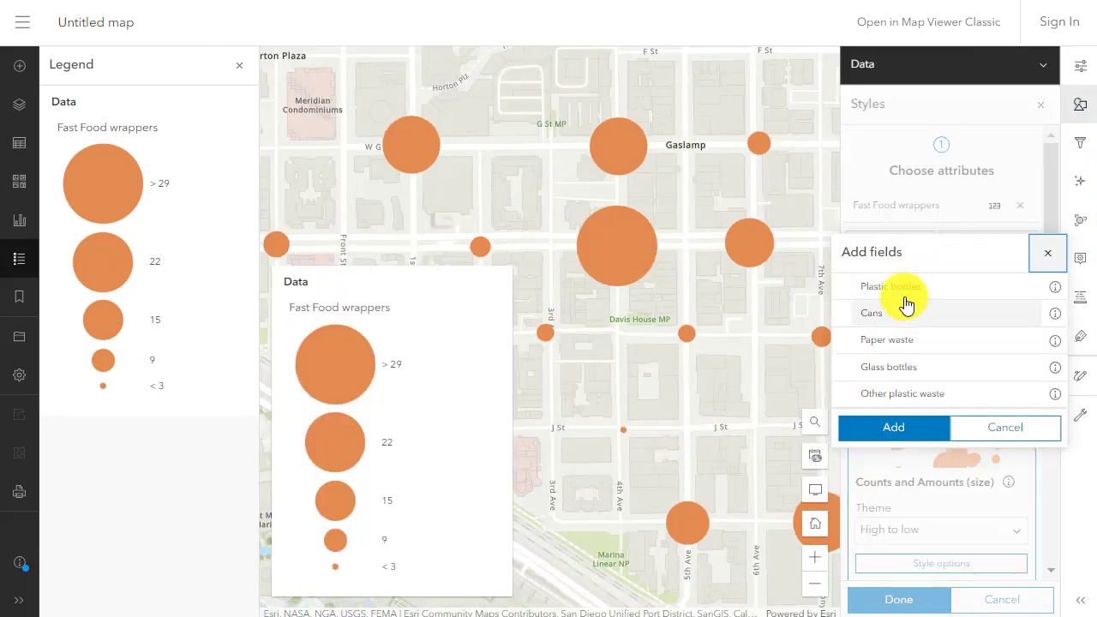
click(906, 289)
click(905, 329)
click(906, 341)
click(908, 367)
click(910, 393)
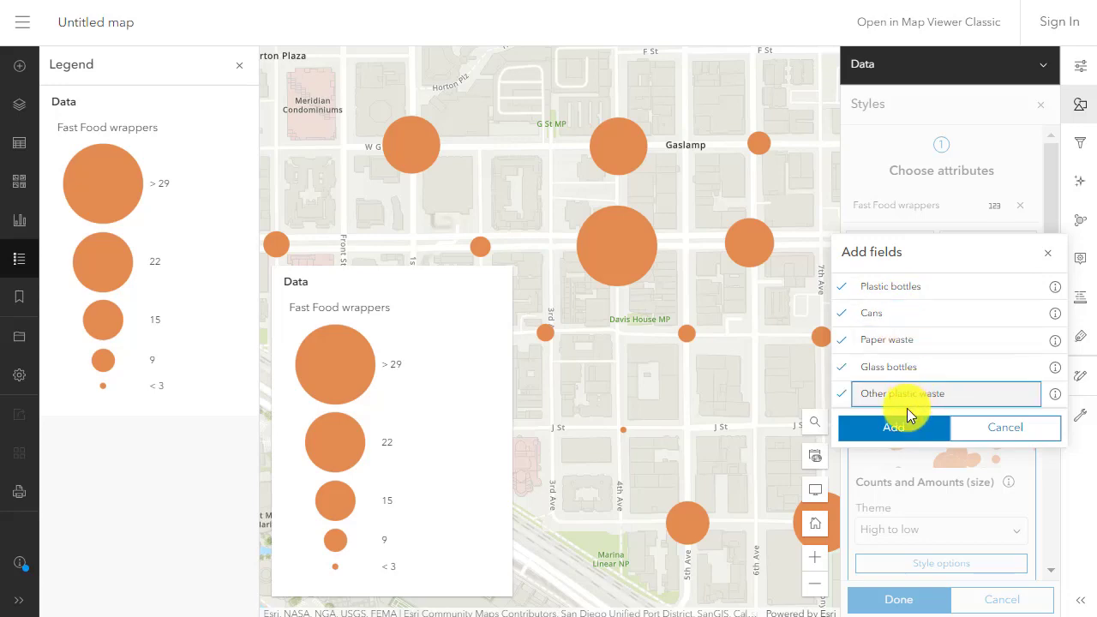
click(906, 425)
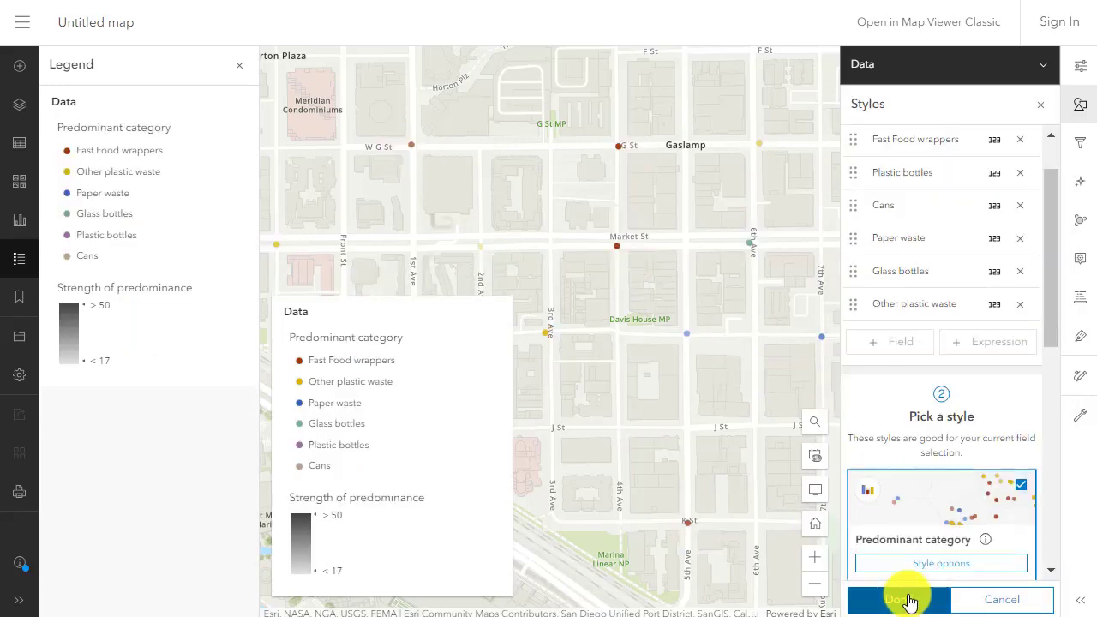
click(908, 599)
click(1078, 104)
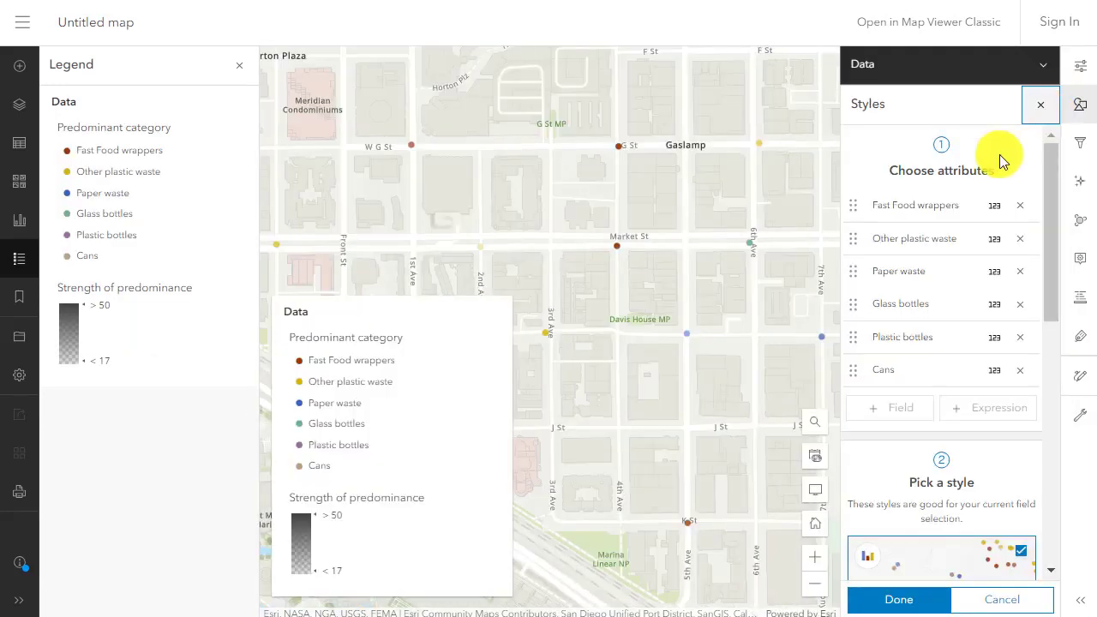
- Set the Predominant category symbol size to 30 px and apply the style
scroll(955, 343, down, 3)
click(953, 423)
click(1023, 182)
double_click(724, 244)
key(BackSpace)
text(30)
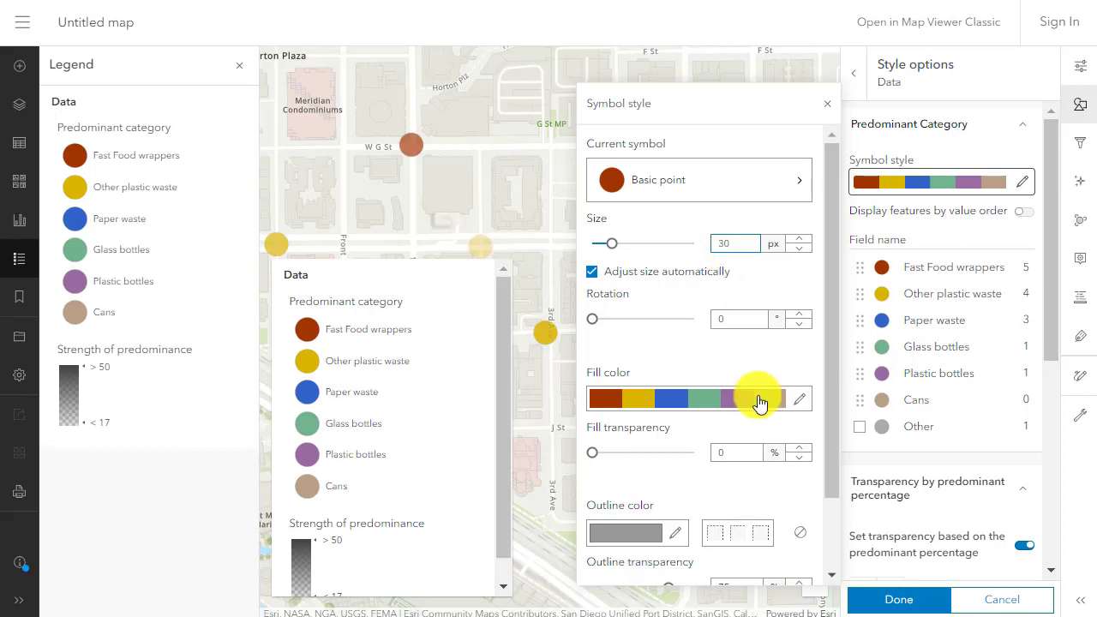
click(900, 599)
click(899, 598)
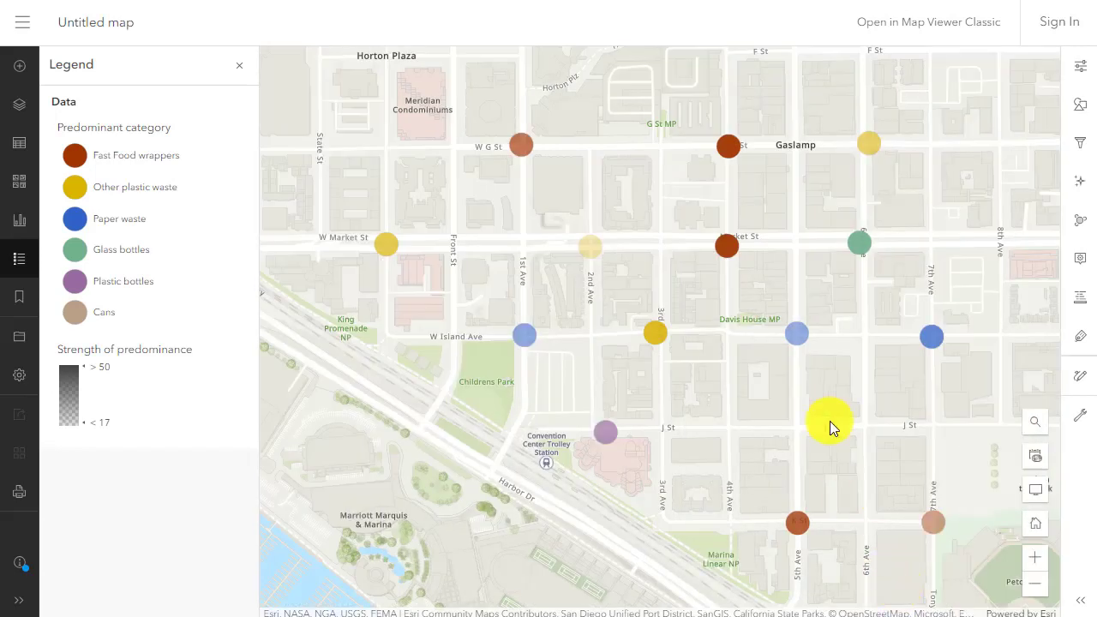
click(718, 233)
click(622, 79)
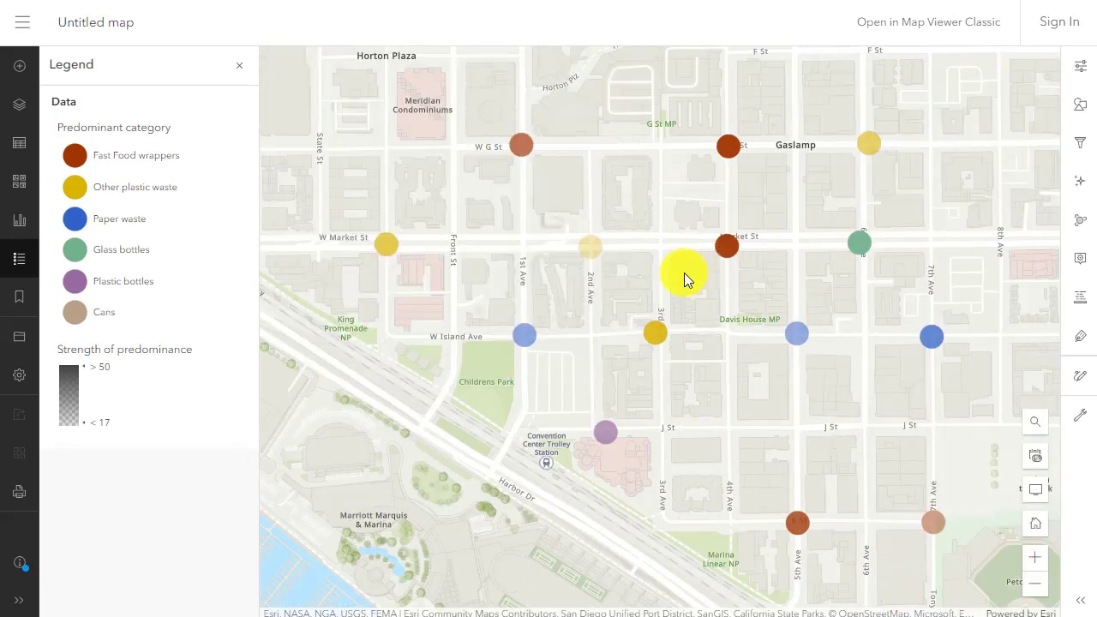
- Switch the Data layer to the Charts and Size style and open its style options
click(1078, 116)
scroll(960, 360, down, 5)
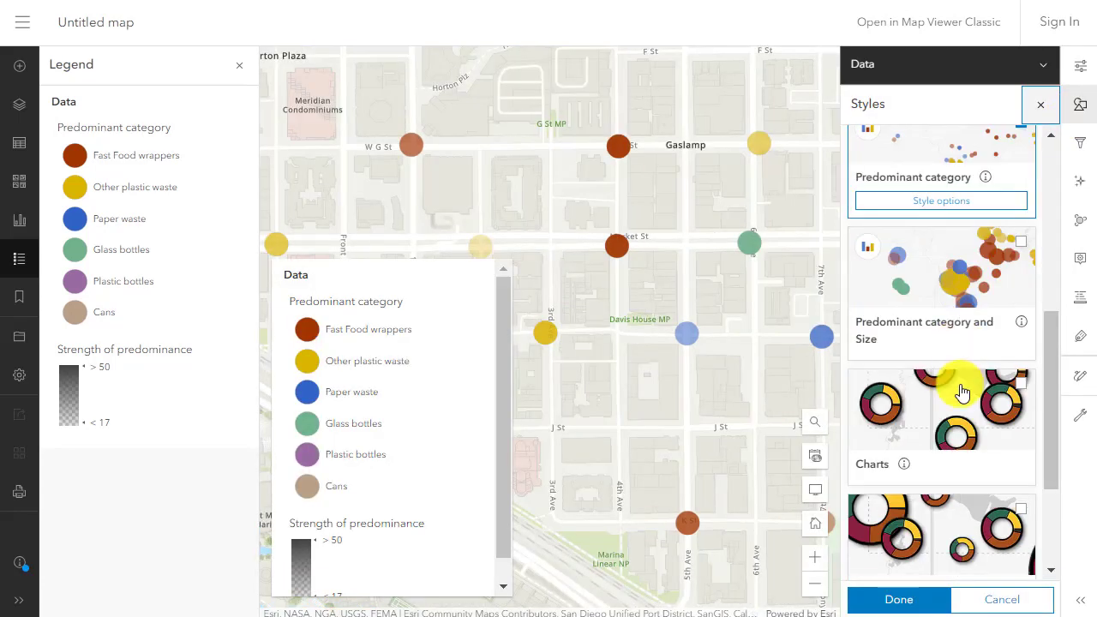
scroll(940, 441, down, 1)
click(938, 437)
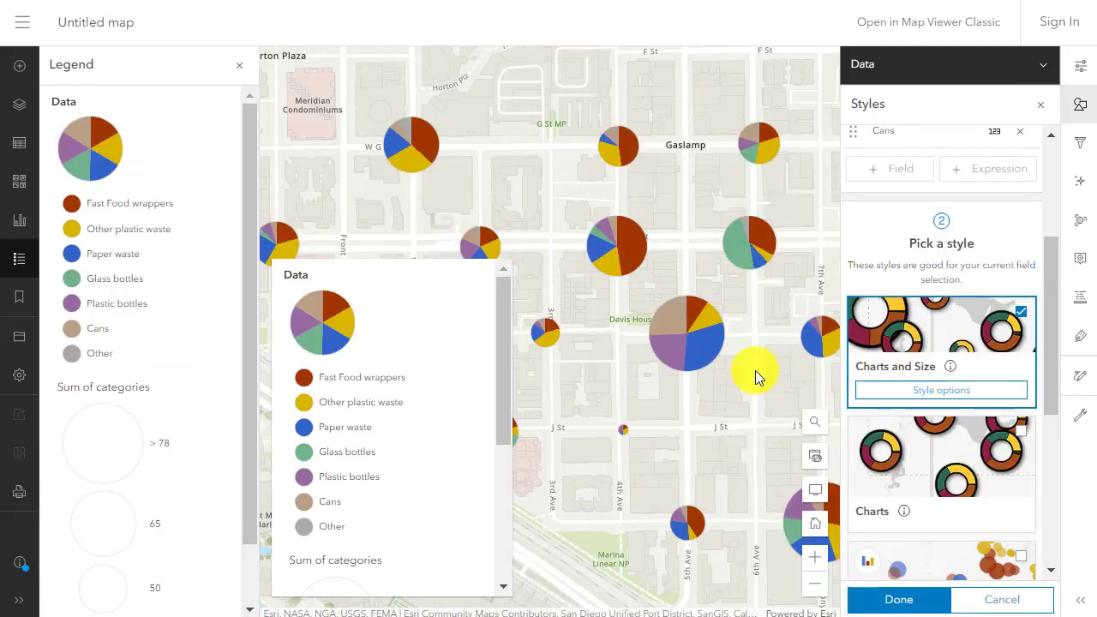
drag(725, 372, 617, 355)
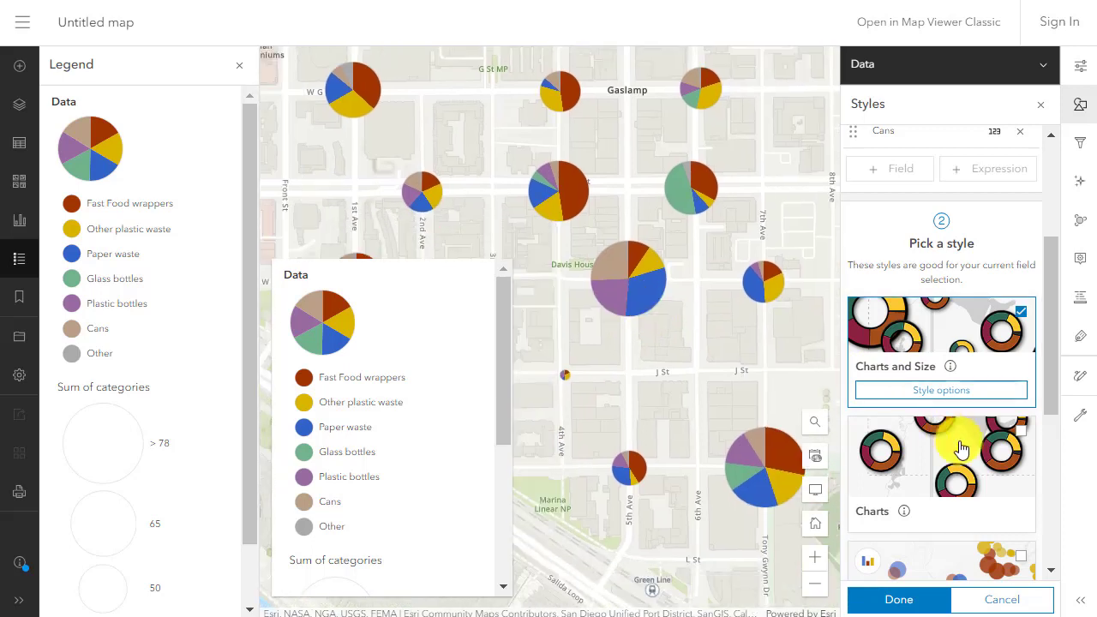
click(947, 390)
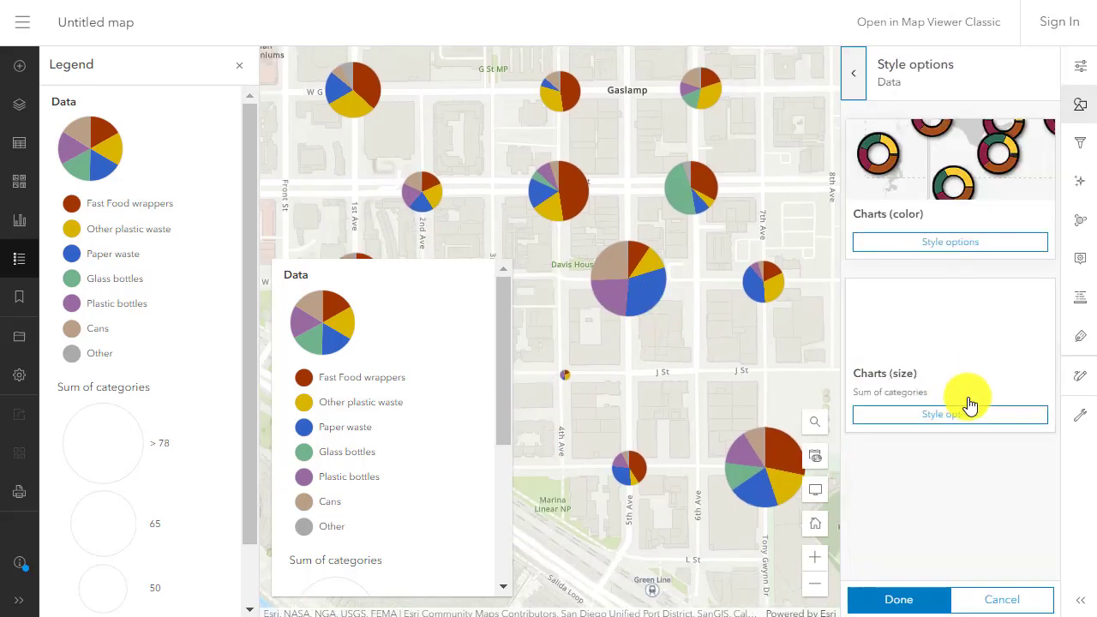
- Give the chart symbols a dark brown outline 2 px wide
click(969, 246)
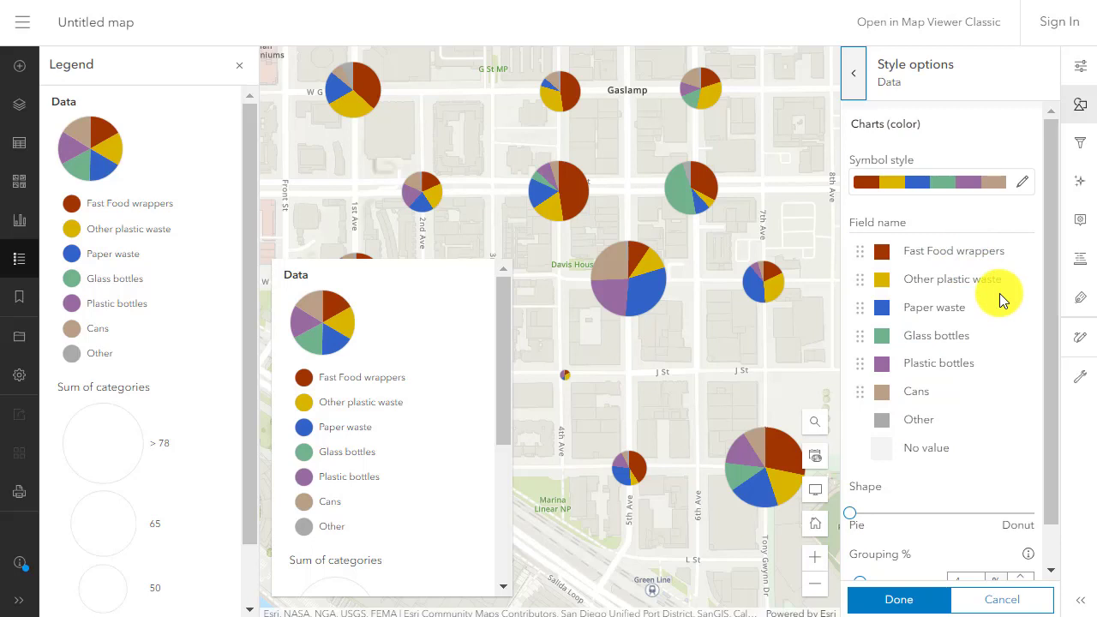
click(1022, 181)
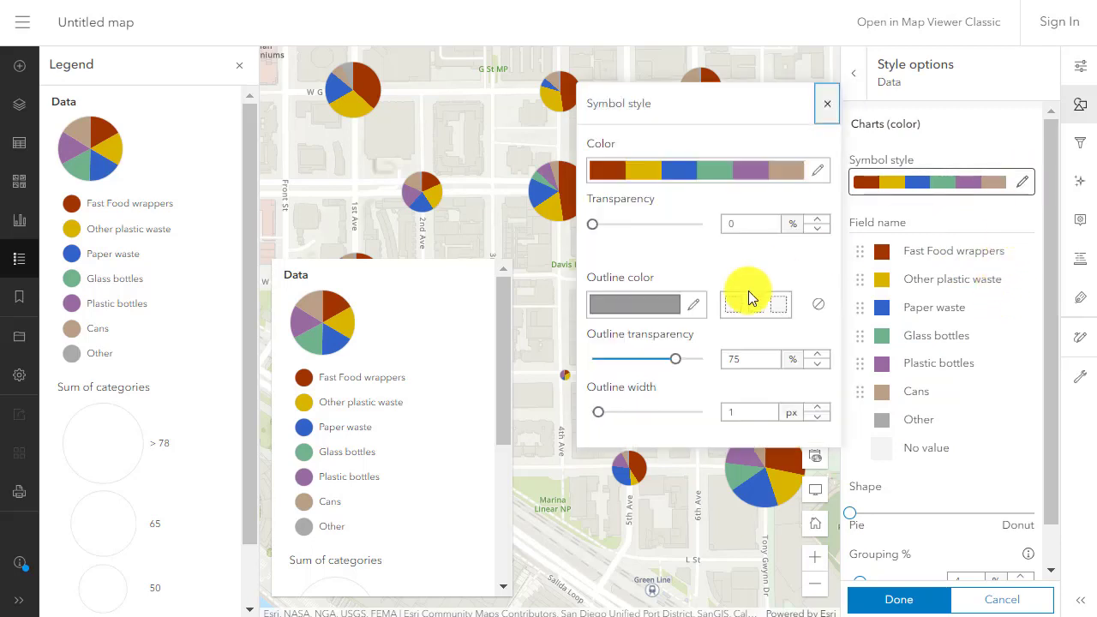
click(649, 308)
click(692, 248)
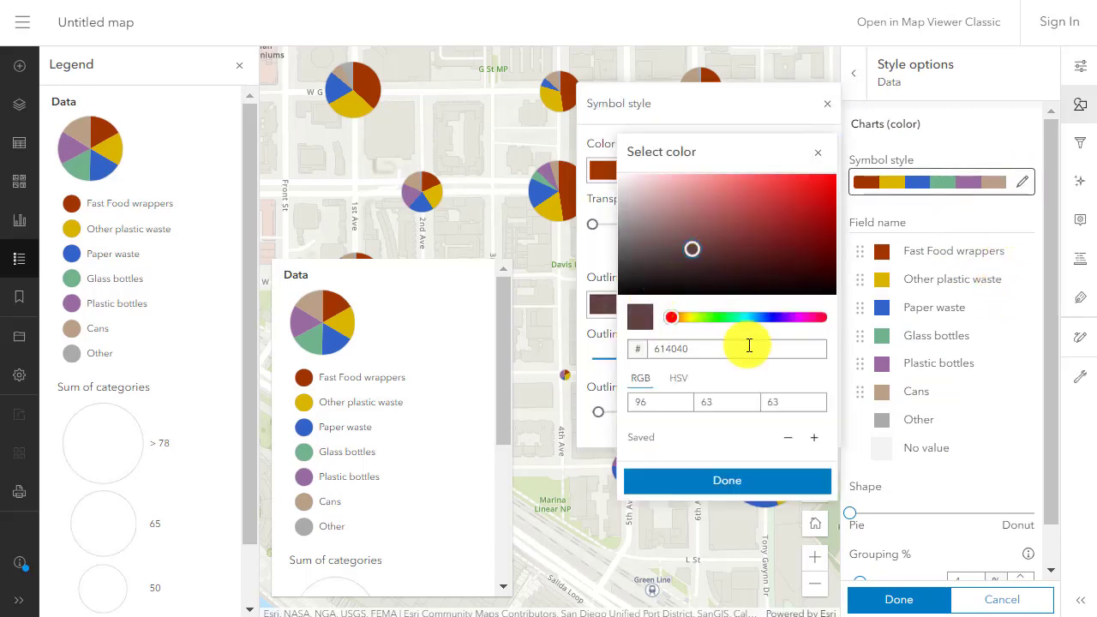
click(710, 480)
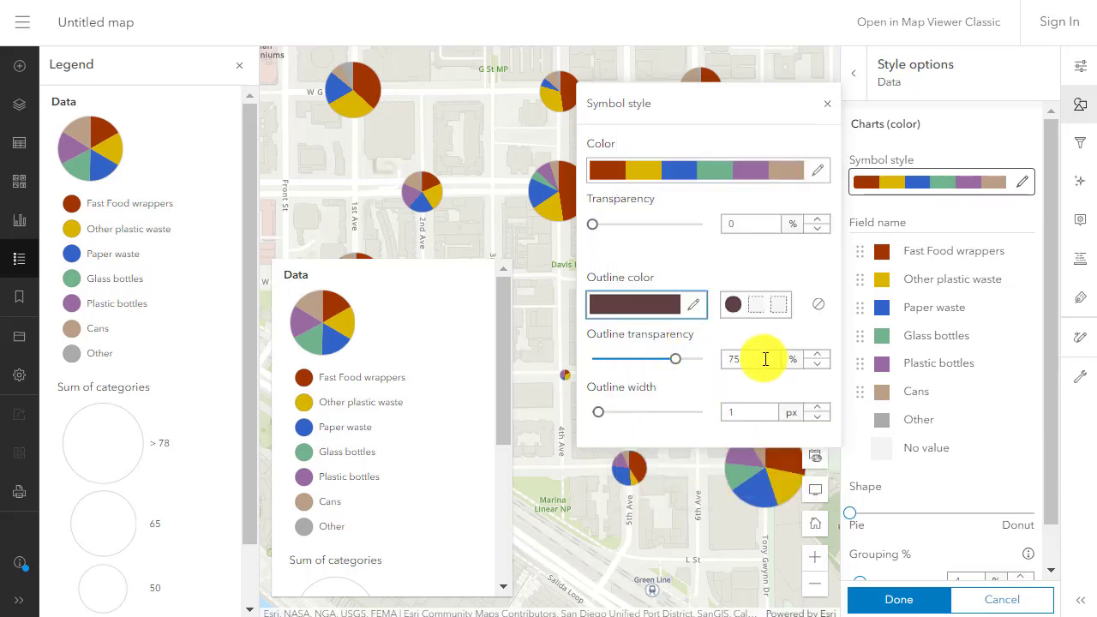
click(817, 407)
click(902, 599)
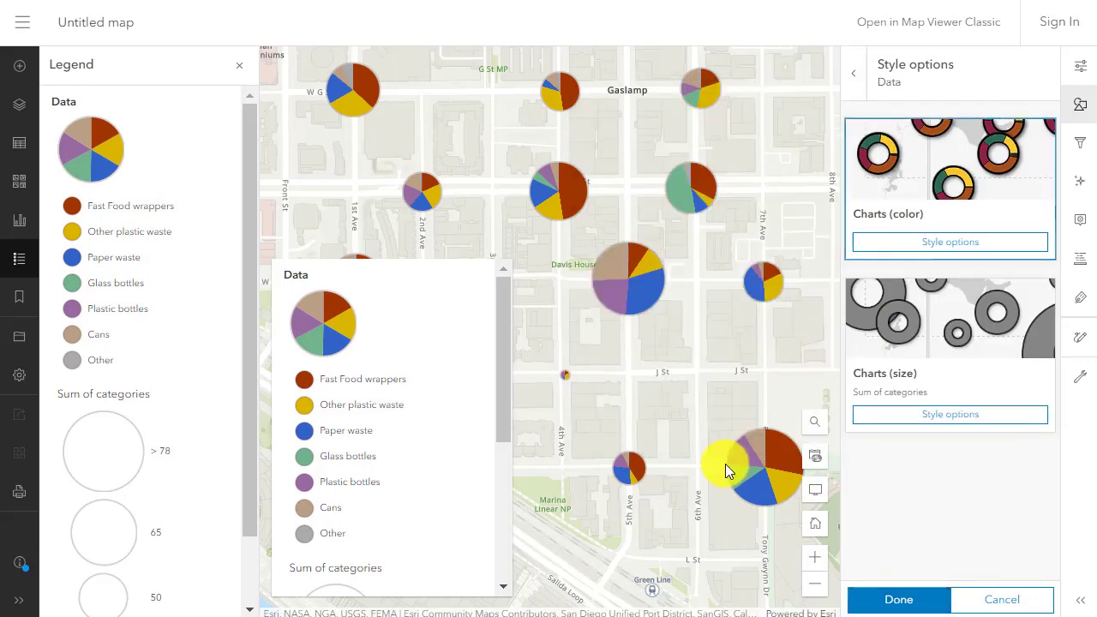
- Set the chart outline transparency to 39% and apply the chart settings
drag(655, 411, 641, 394)
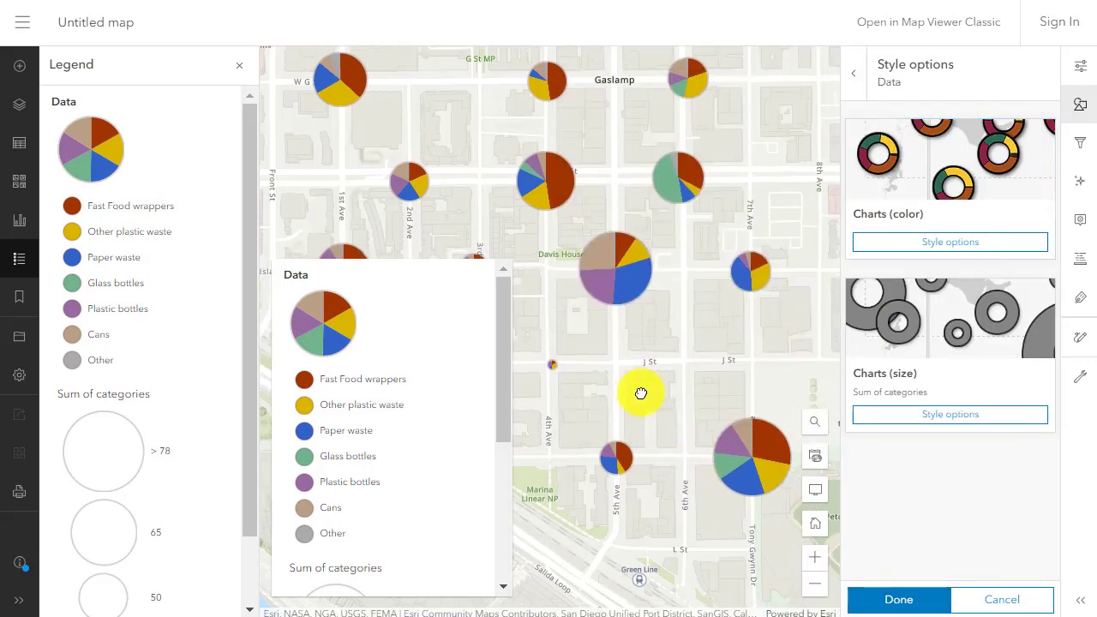
click(918, 242)
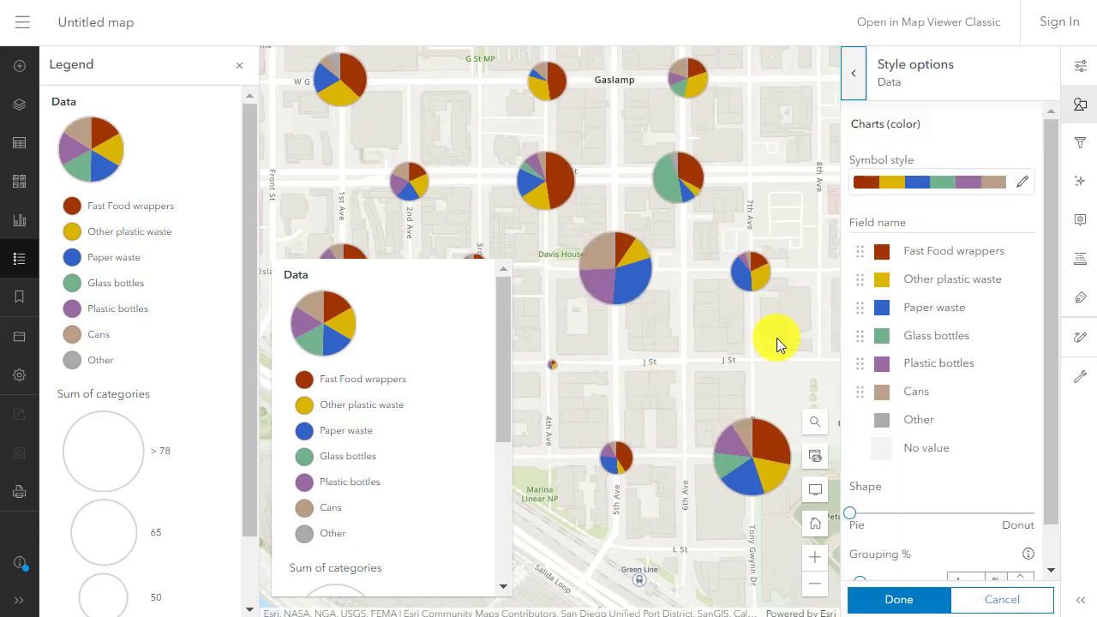
click(1021, 180)
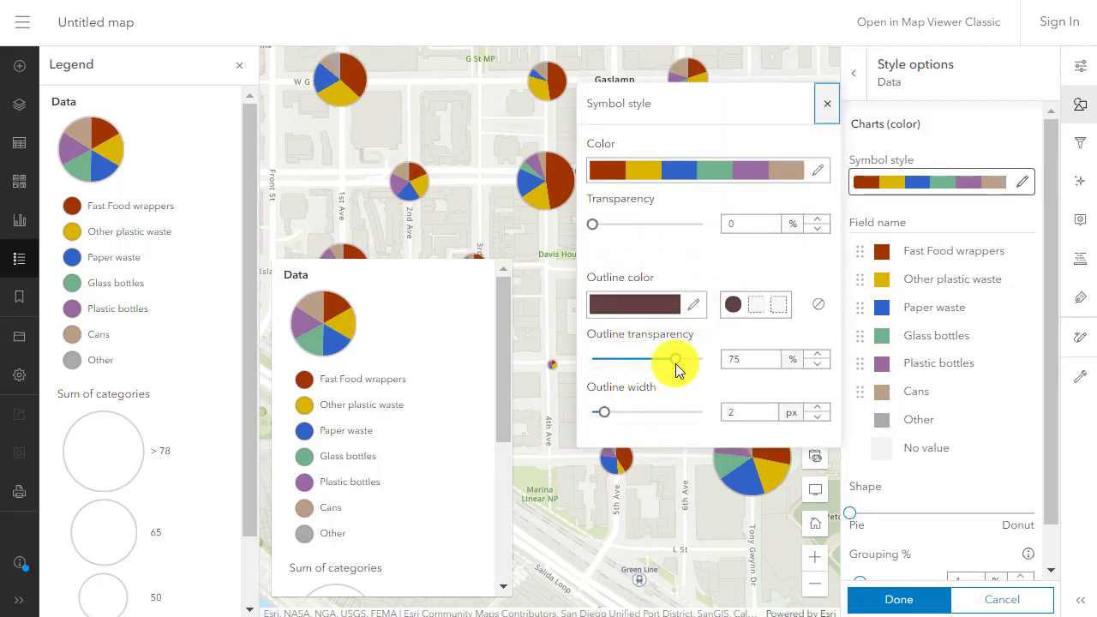
drag(675, 359, 635, 362)
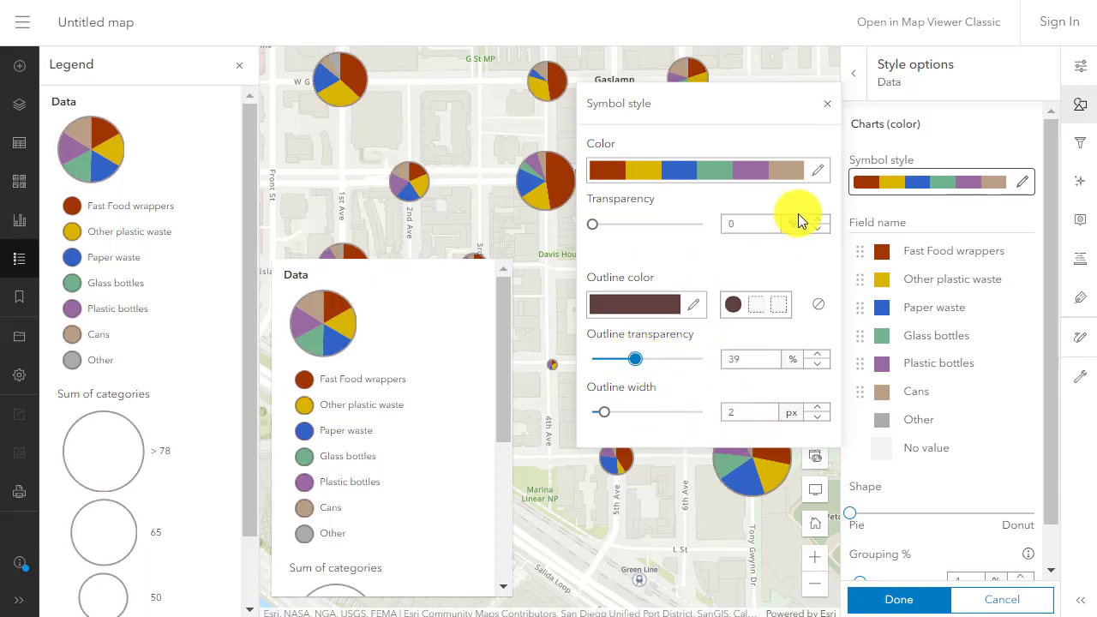
click(820, 107)
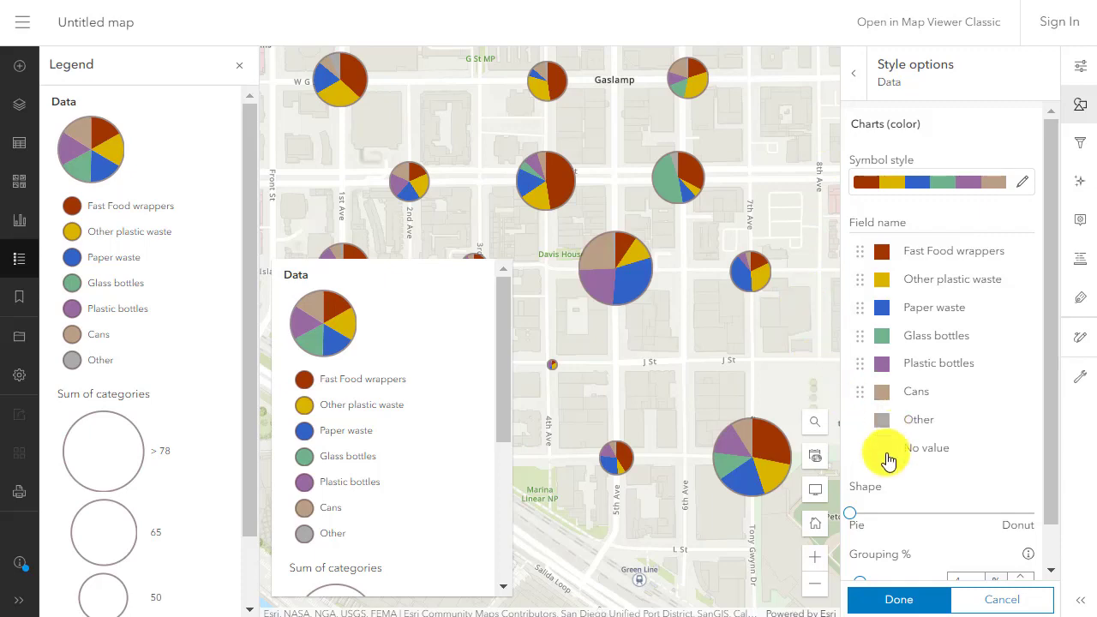
click(910, 605)
- Move the Charts and Size Shape slider from pie to Donut
click(902, 592)
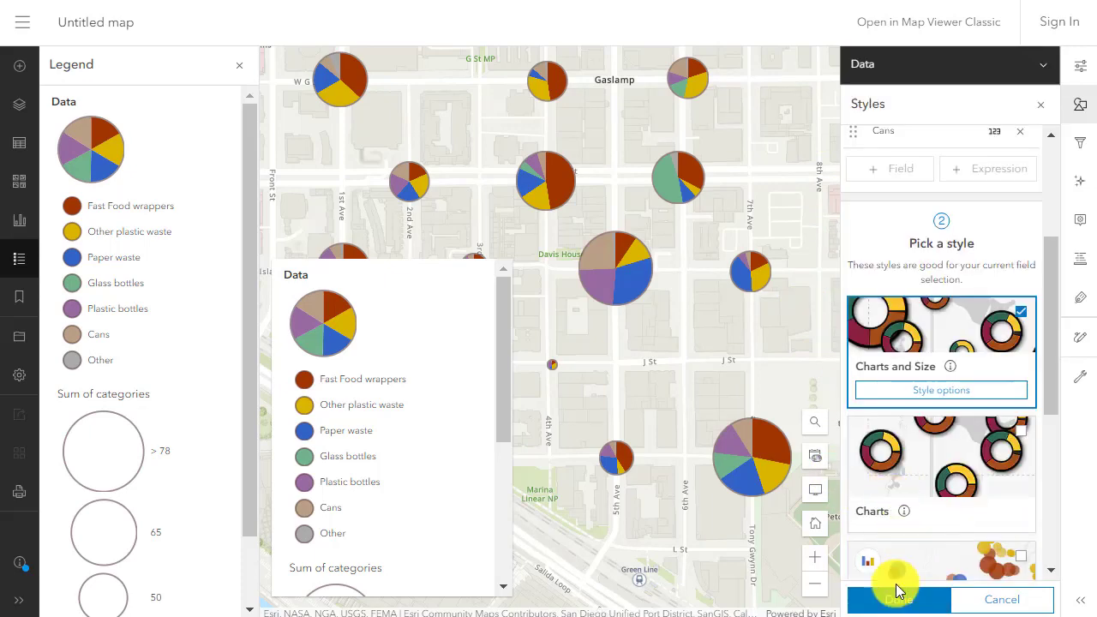
click(901, 598)
click(1080, 107)
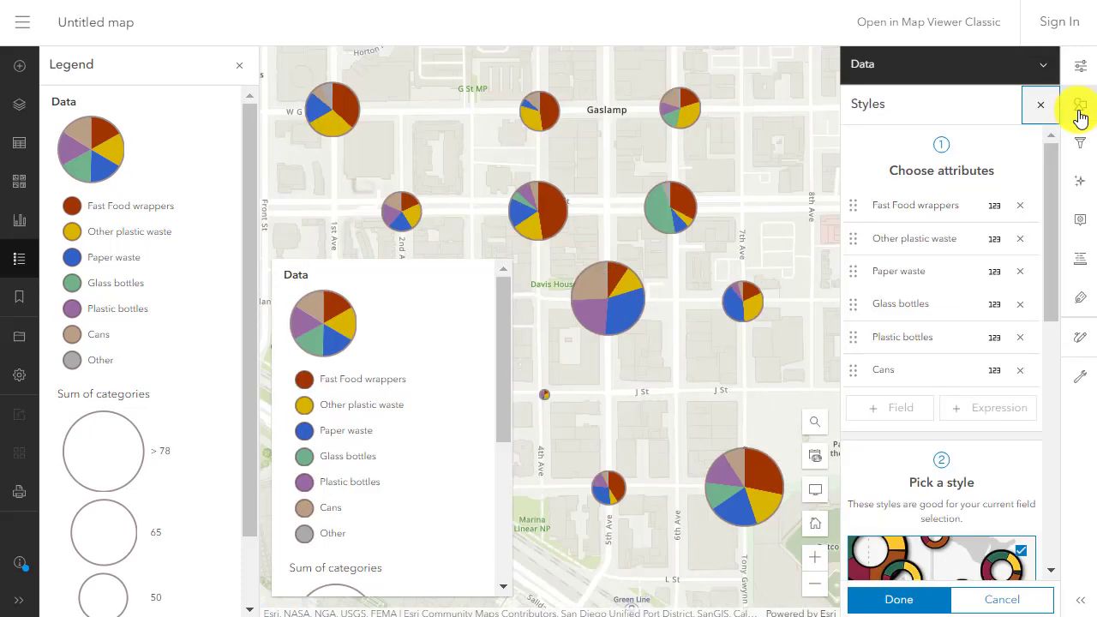
scroll(928, 420, down, 5)
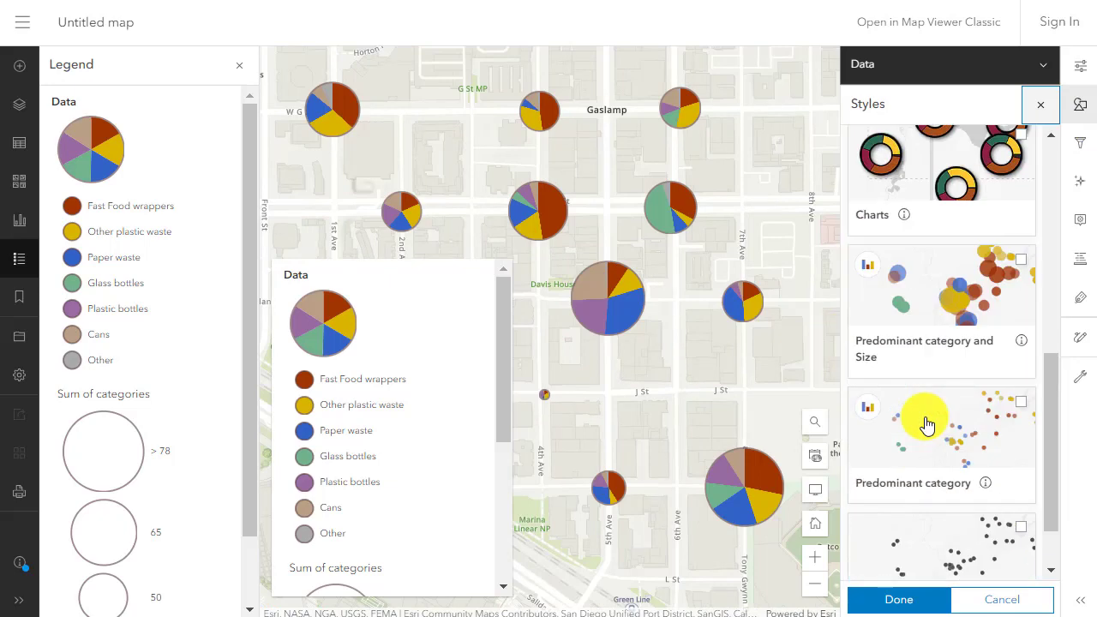
scroll(927, 424, down, 1)
scroll(926, 423, up, 3)
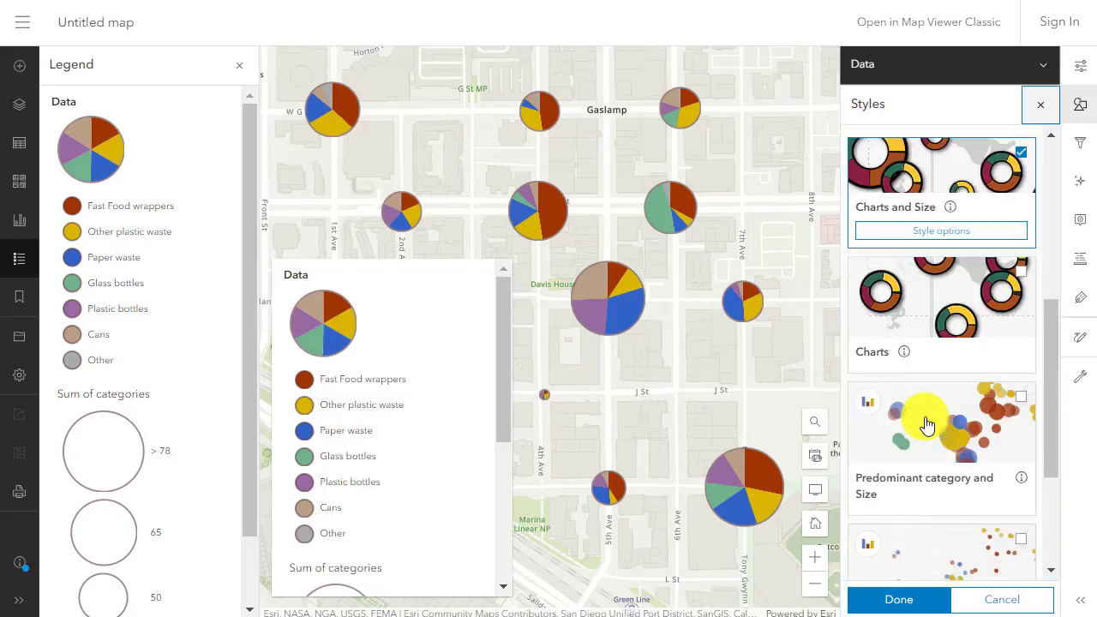
click(941, 231)
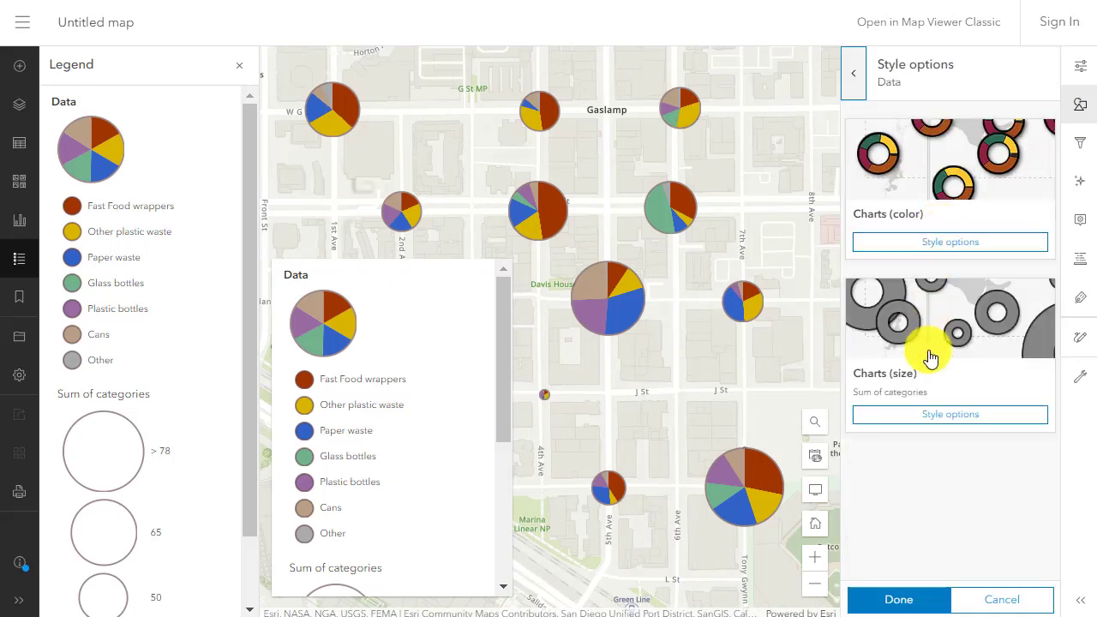
click(926, 240)
scroll(938, 383, down, 1)
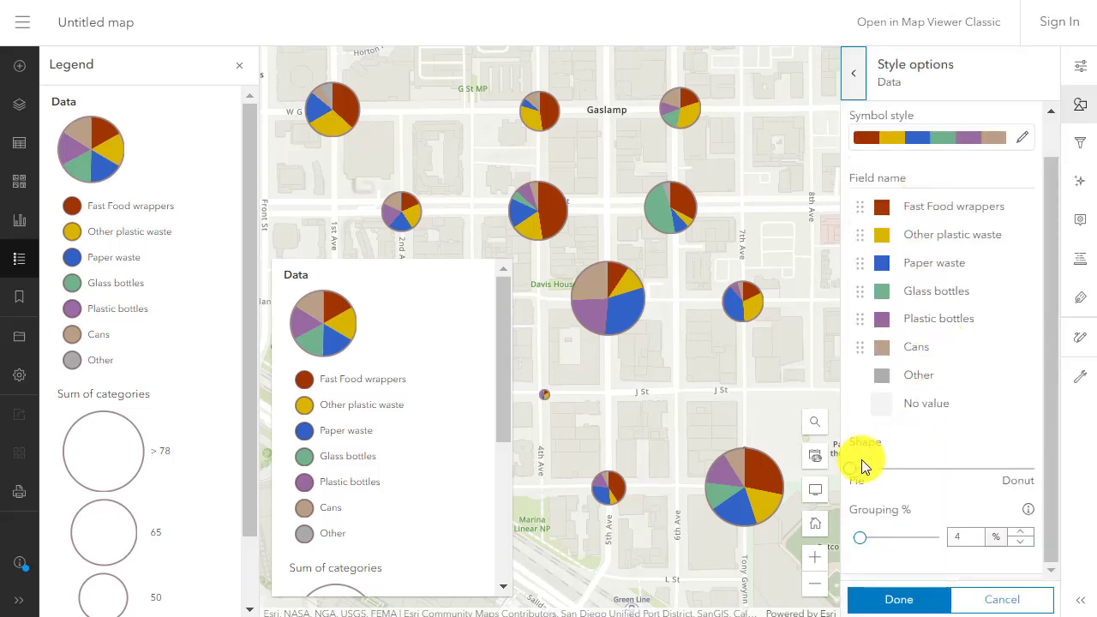
drag(849, 470, 952, 468)
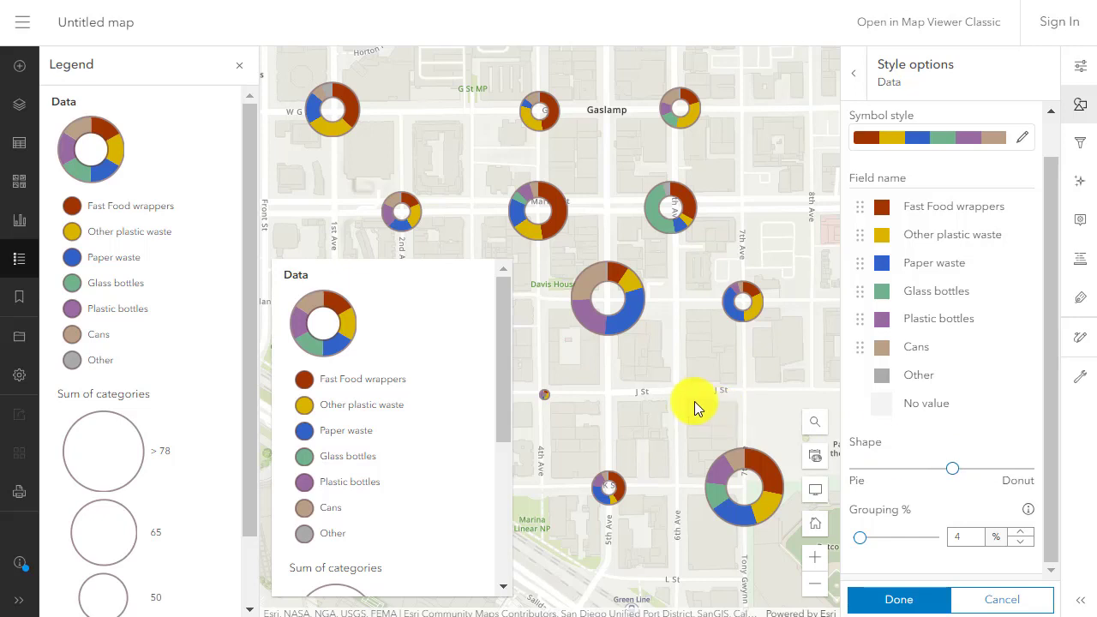
drag(692, 400, 711, 382)
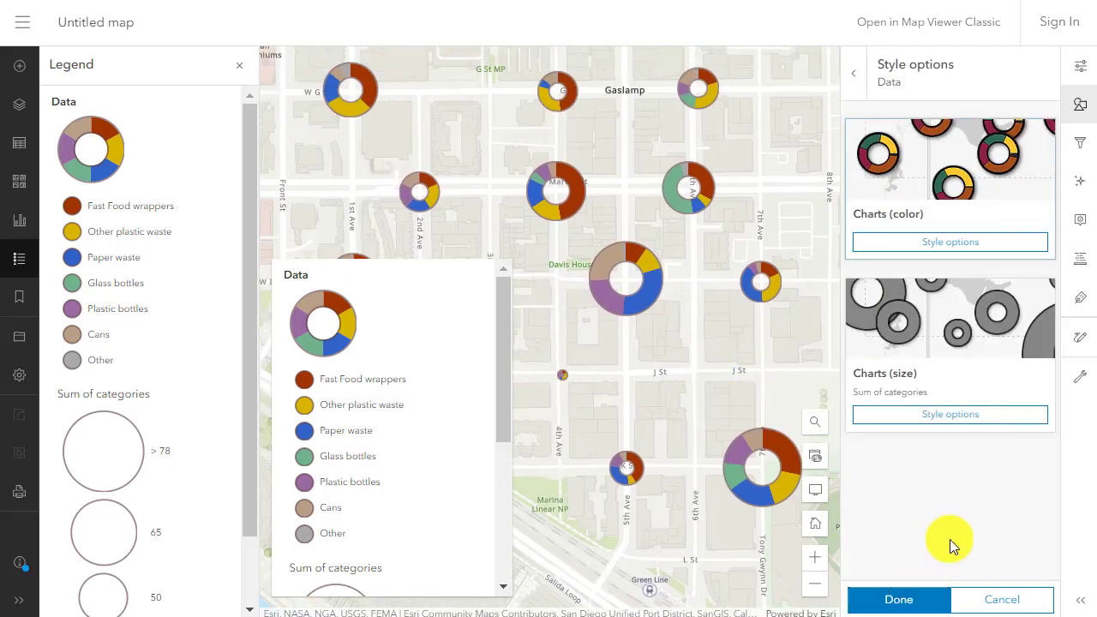
- Turn on a black Drop shadow effect for the donut charts, width 3 with offsets of 2
click(909, 600)
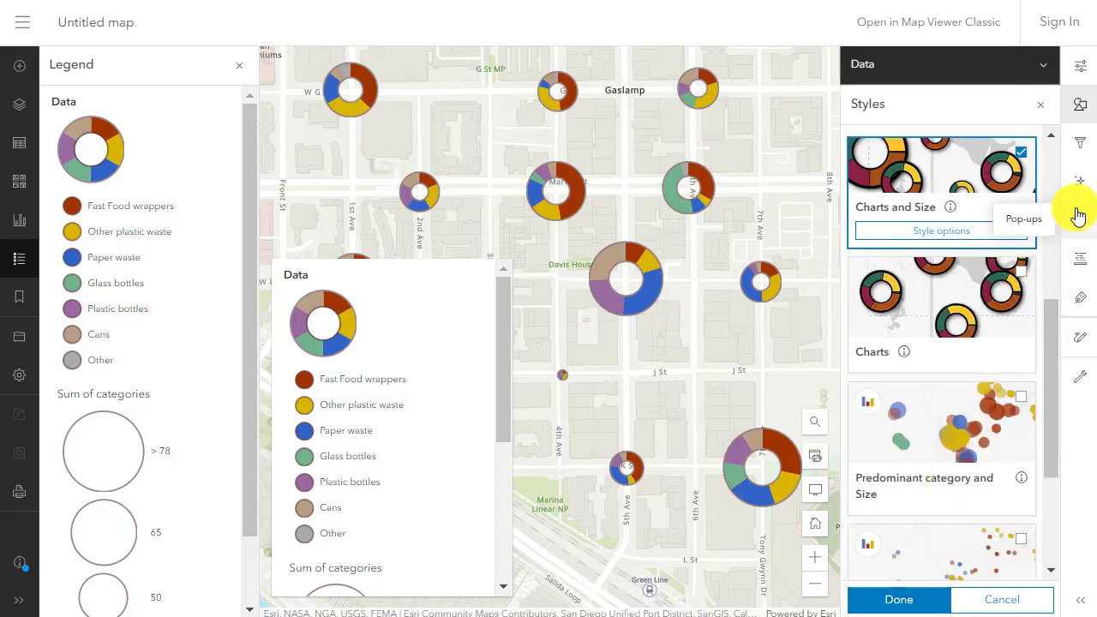
click(1080, 182)
click(1019, 340)
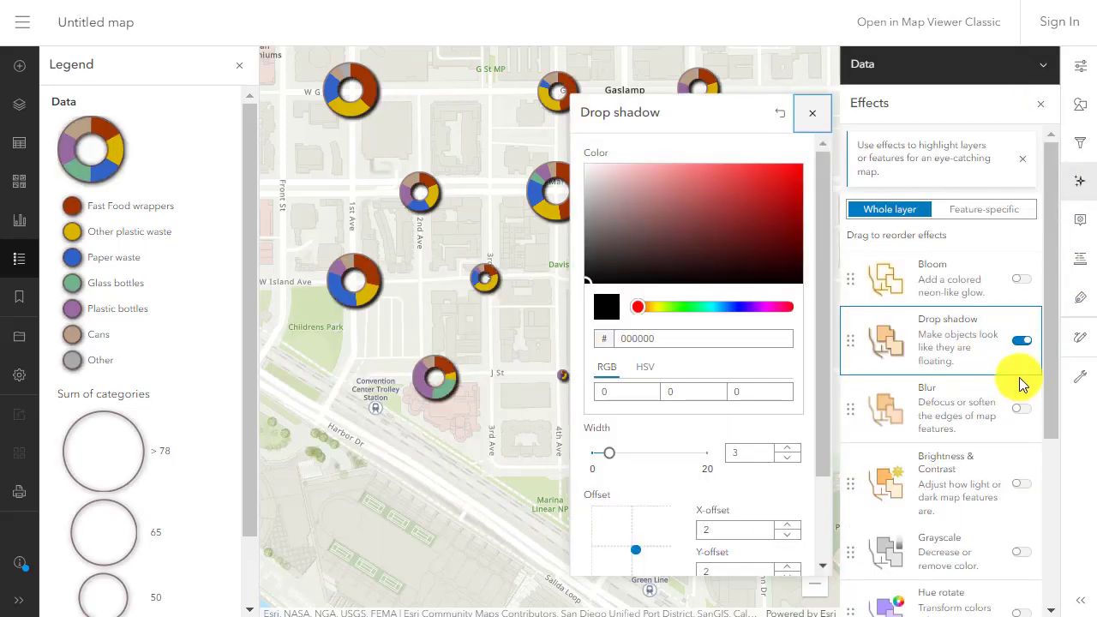
scroll(730, 482, down, 3)
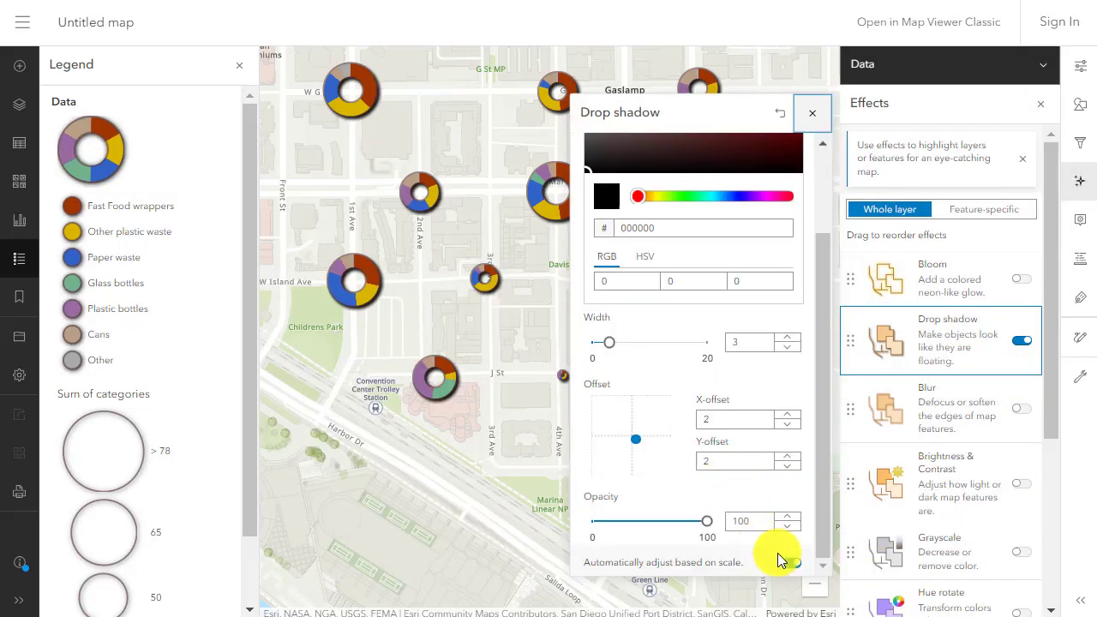
click(812, 114)
drag(748, 338, 580, 209)
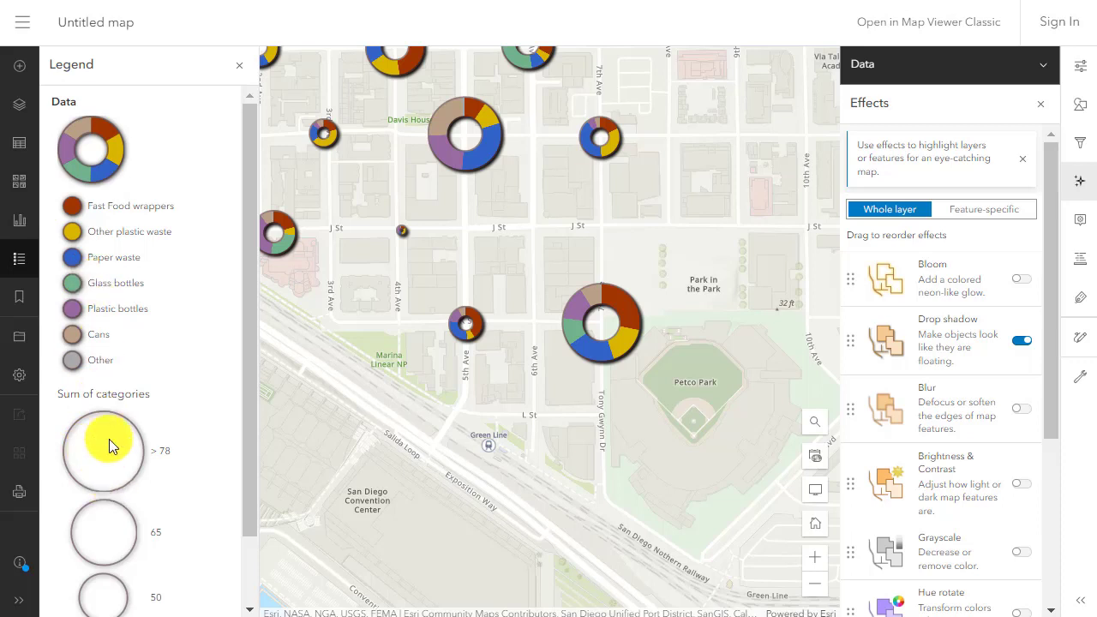
- Switch the basemap to Imagery Hybrid and zoom in and out to inspect the donuts
click(26, 192)
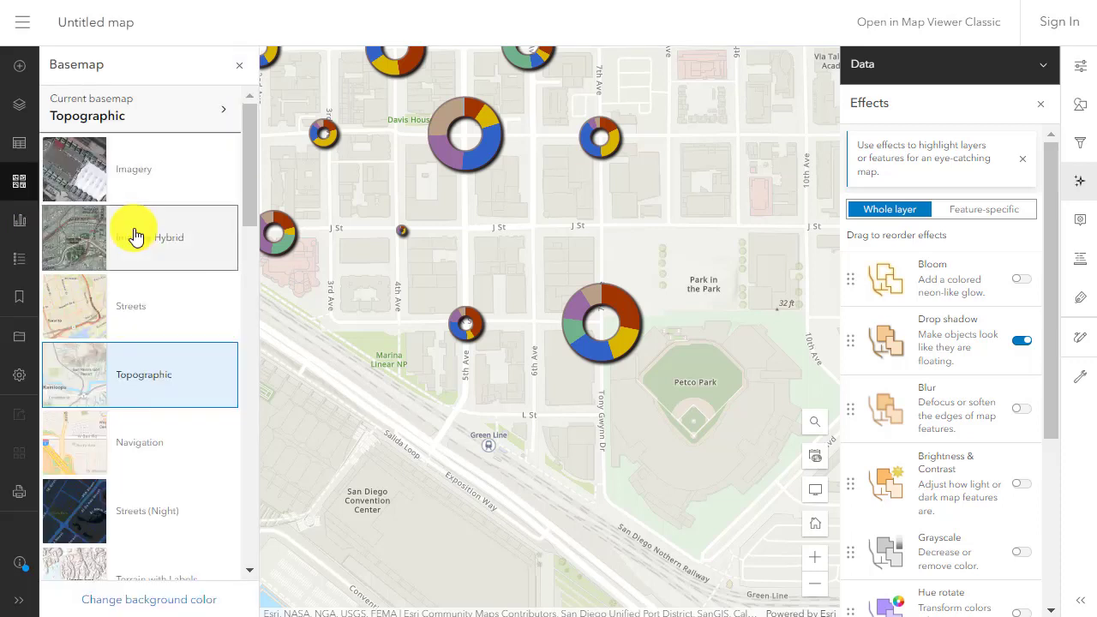
click(135, 232)
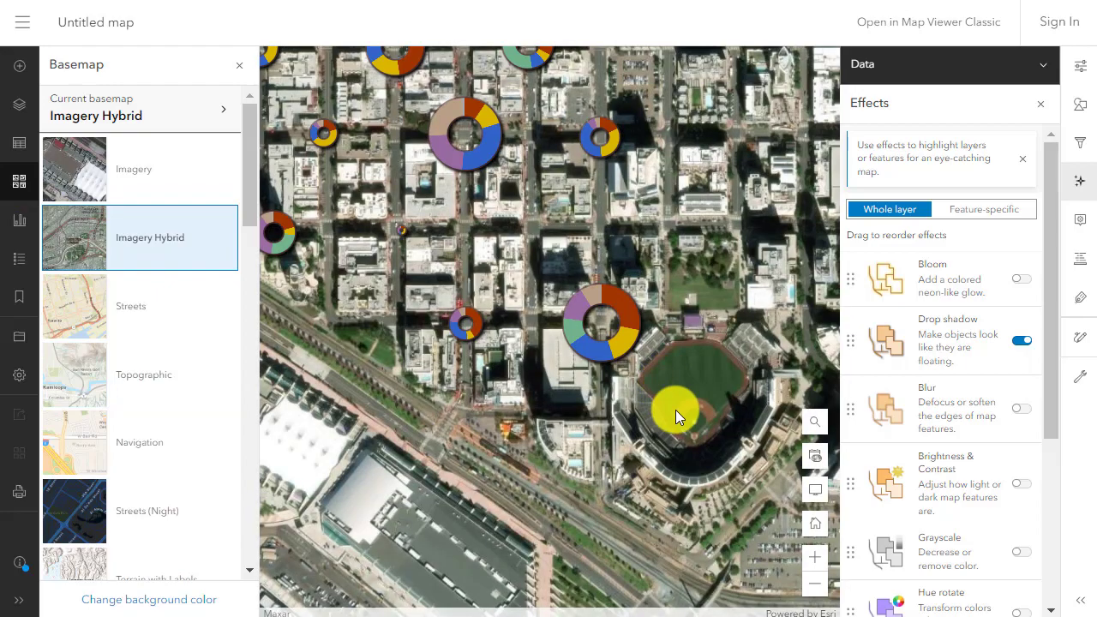
scroll(675, 410, up, 2)
scroll(527, 244, up, 2)
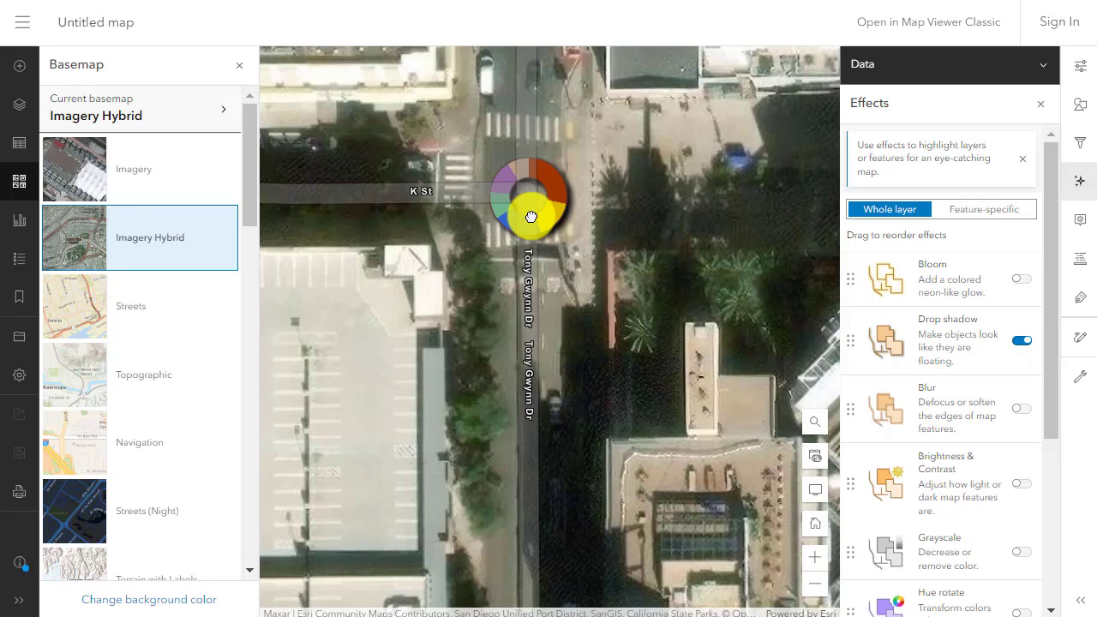
scroll(602, 366, down, 3)
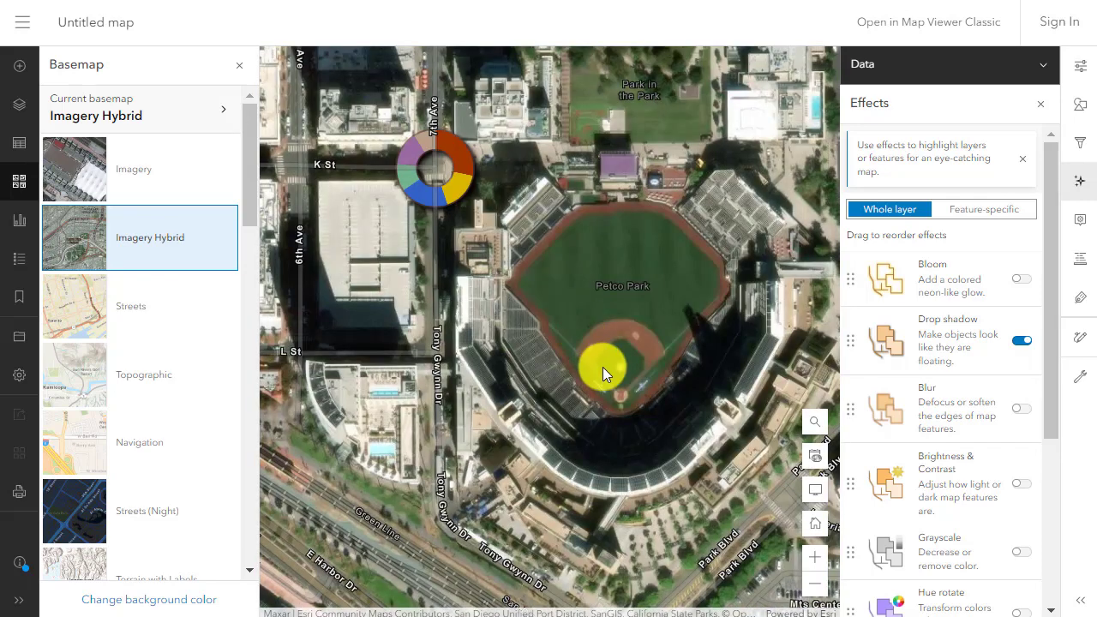
scroll(590, 361, down, 3)
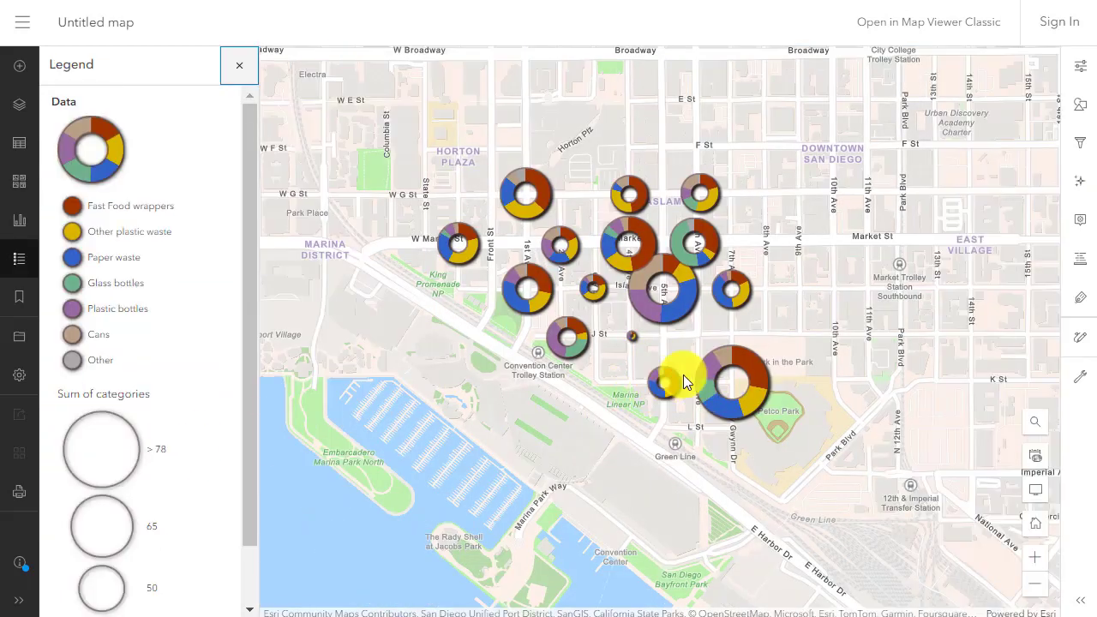
- Check the litter counts in the large Petco Park donut's pop-up, then close it
click(708, 375)
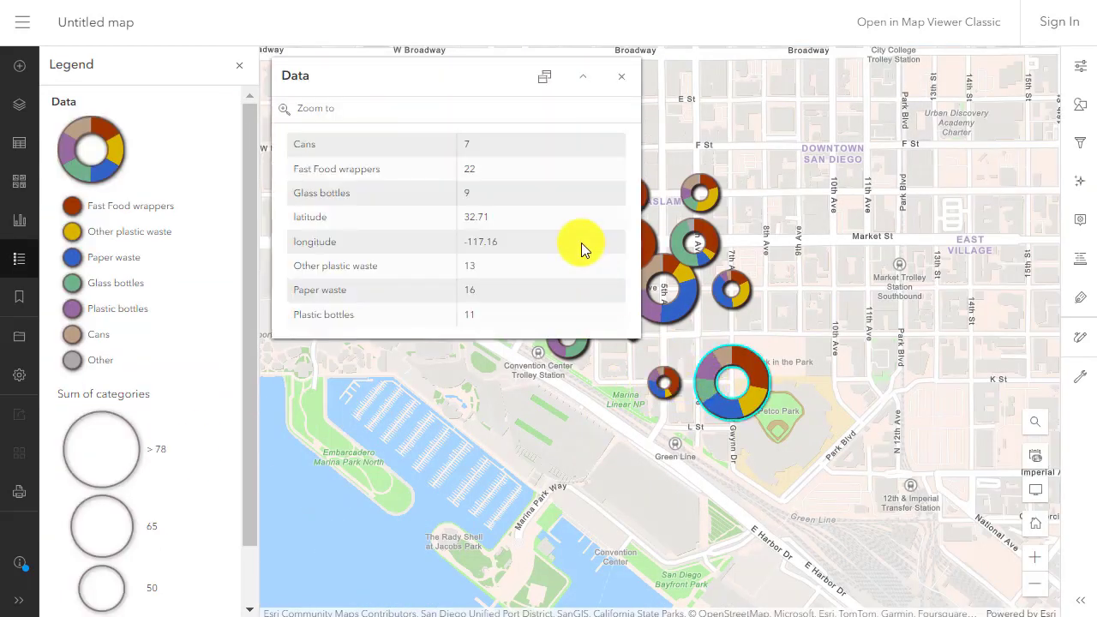
click(620, 77)
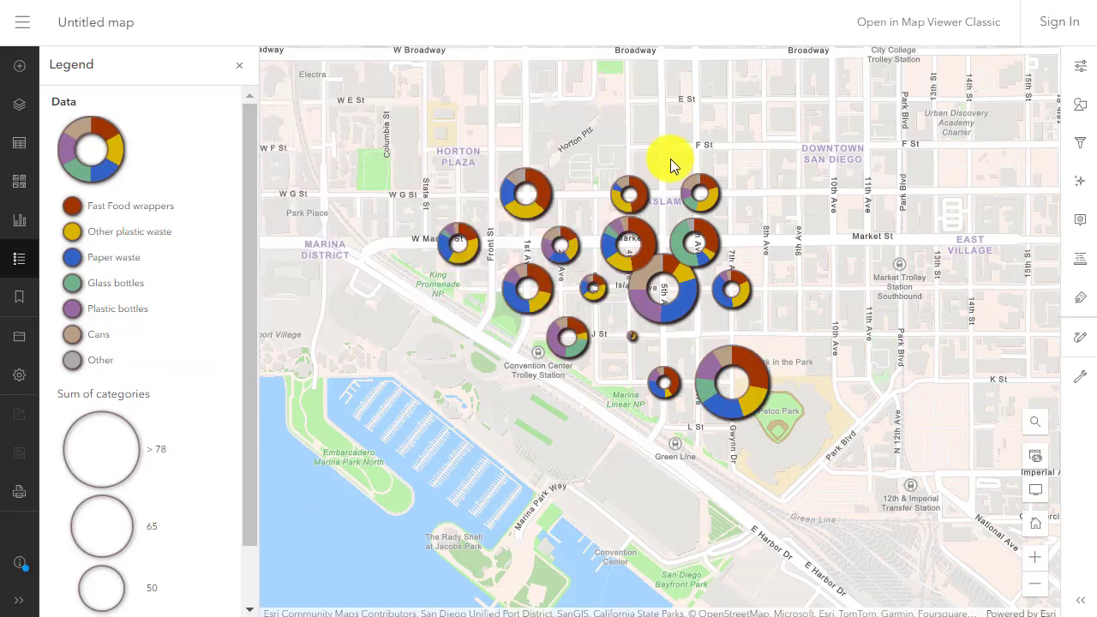